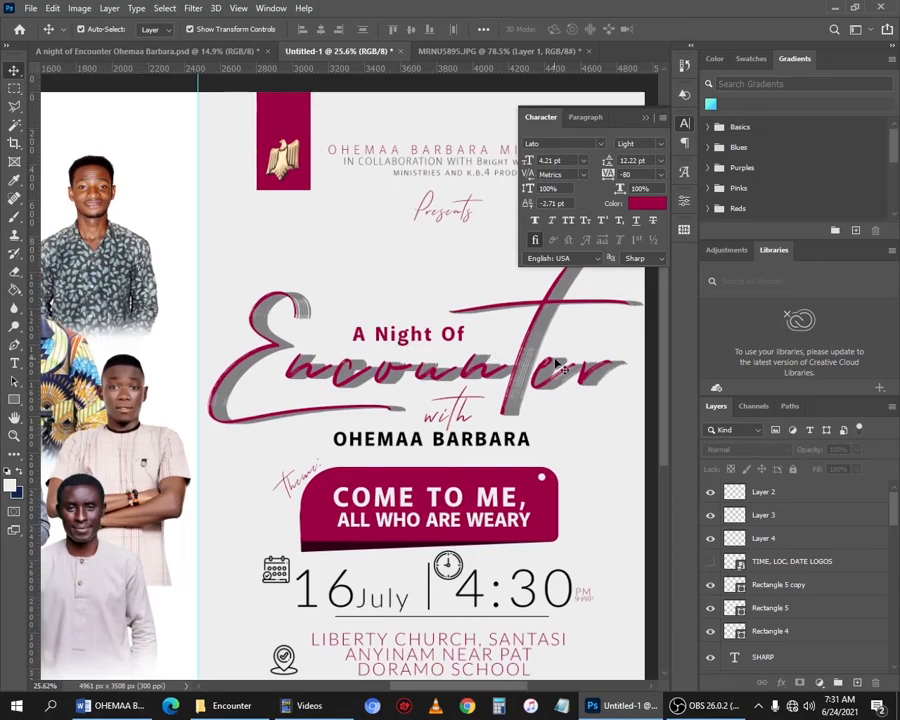
- Change the Encounter lettering's color overlay to dark maroon #350000
left_click_drag(540, 355, 467, 368)
left_click(458, 327)
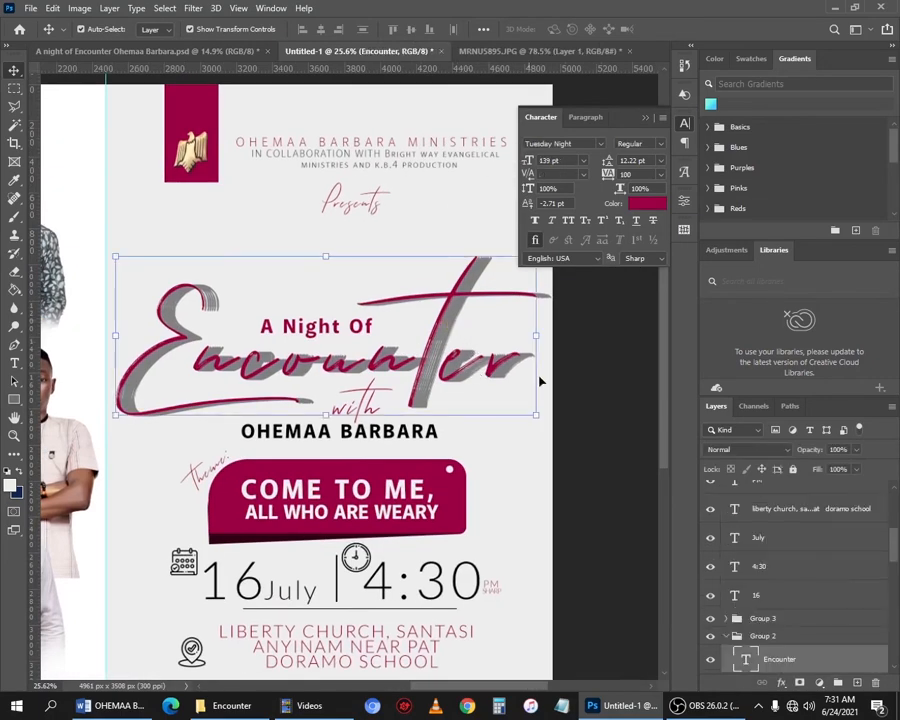
scroll(733, 633, "down", 2)
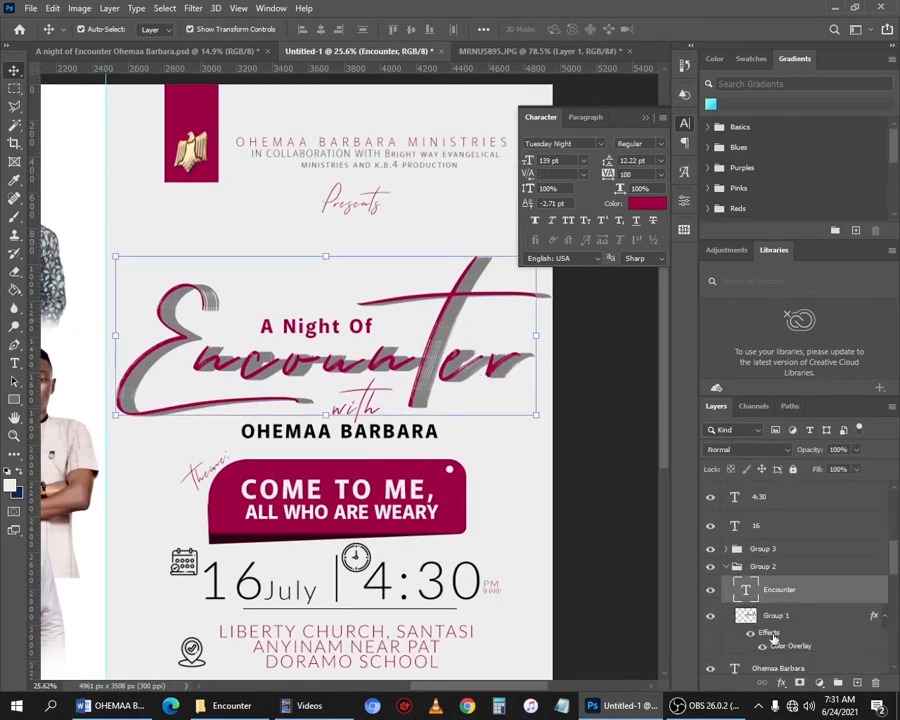
left_click(773, 615)
key("space")
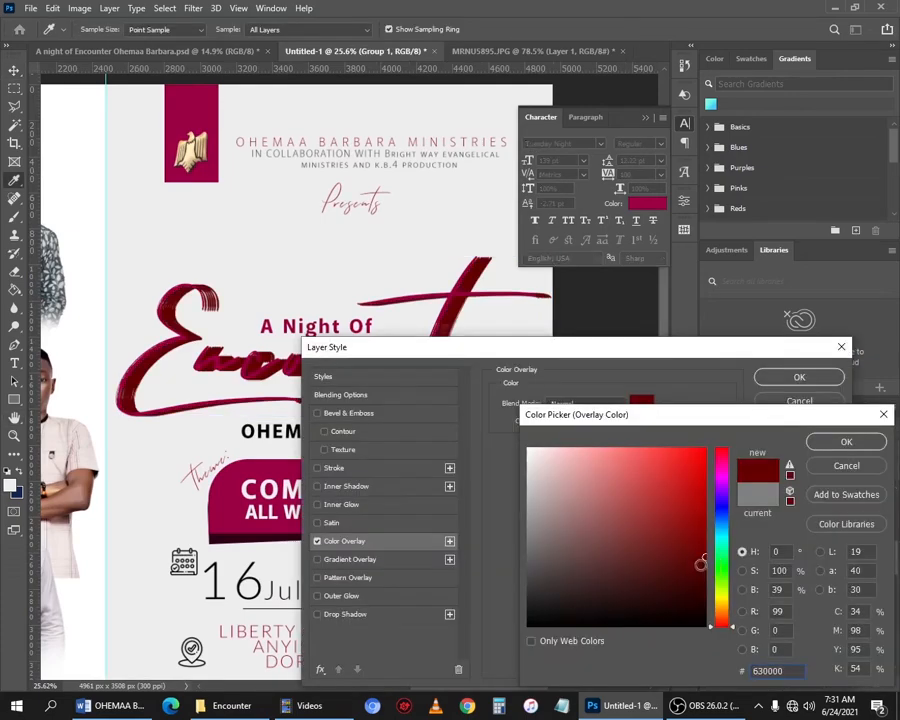
left_click_drag(706, 564, 708, 581)
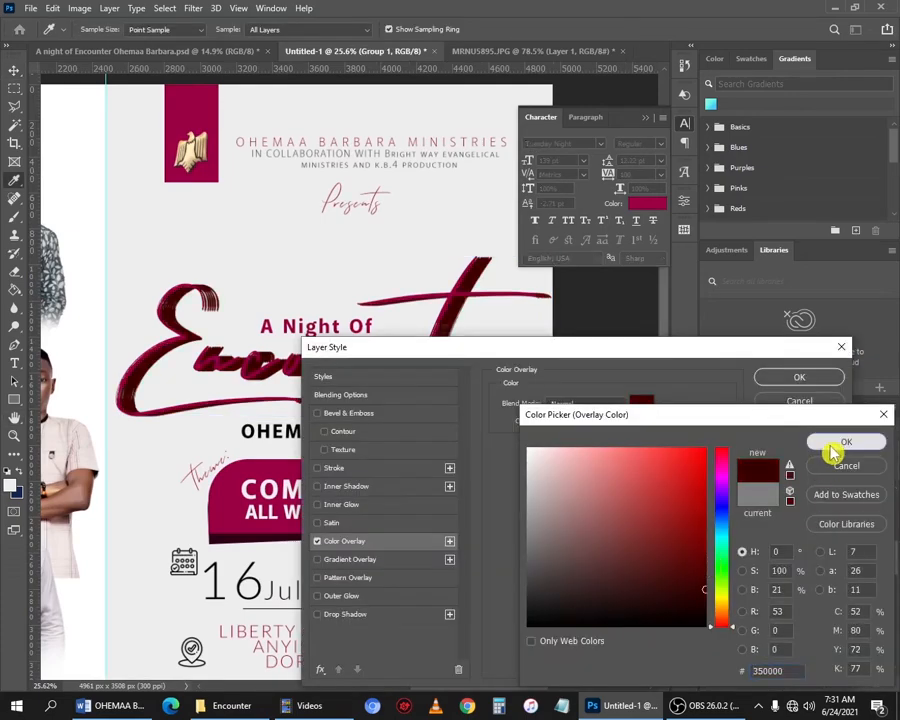
left_click(832, 441)
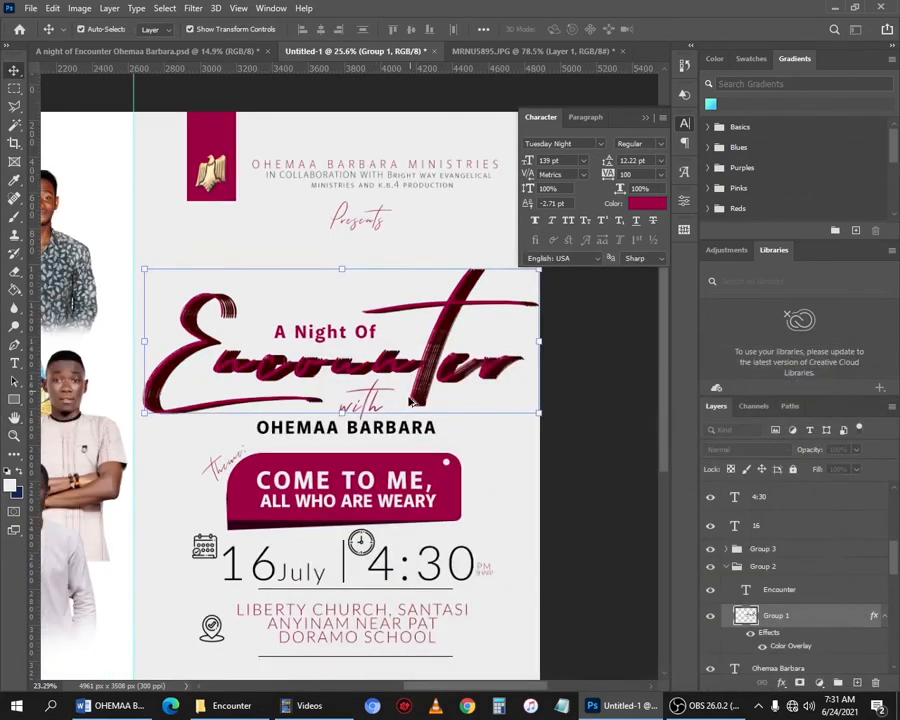
left_click(411, 401)
scroll(402, 353, "down", 4)
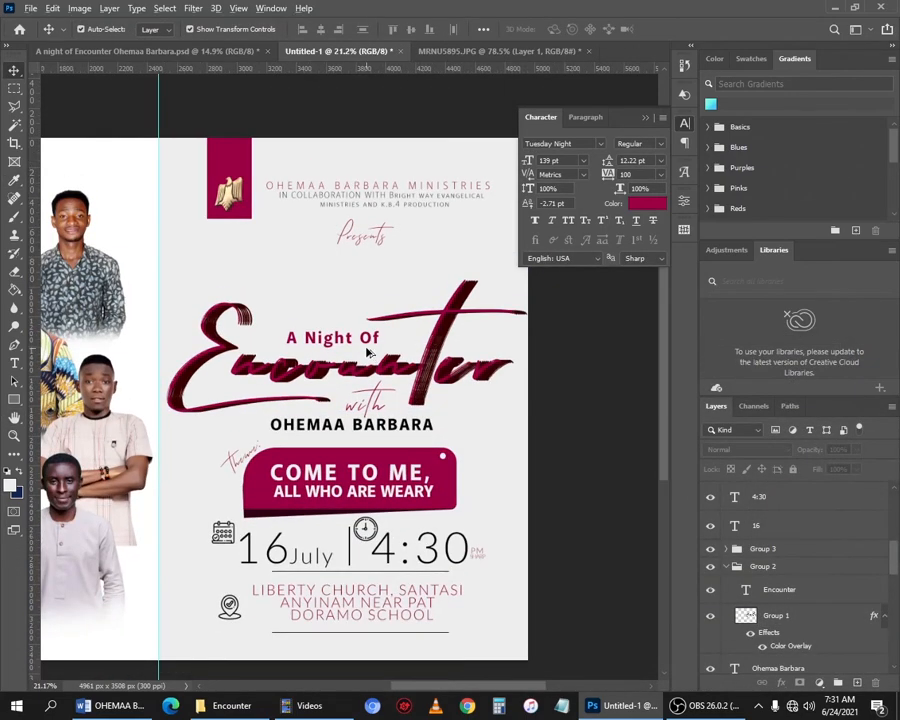
- Select the title block and move it up toward the header
scroll(547, 317, "up", 3)
left_click_drag(473, 293, 326, 313)
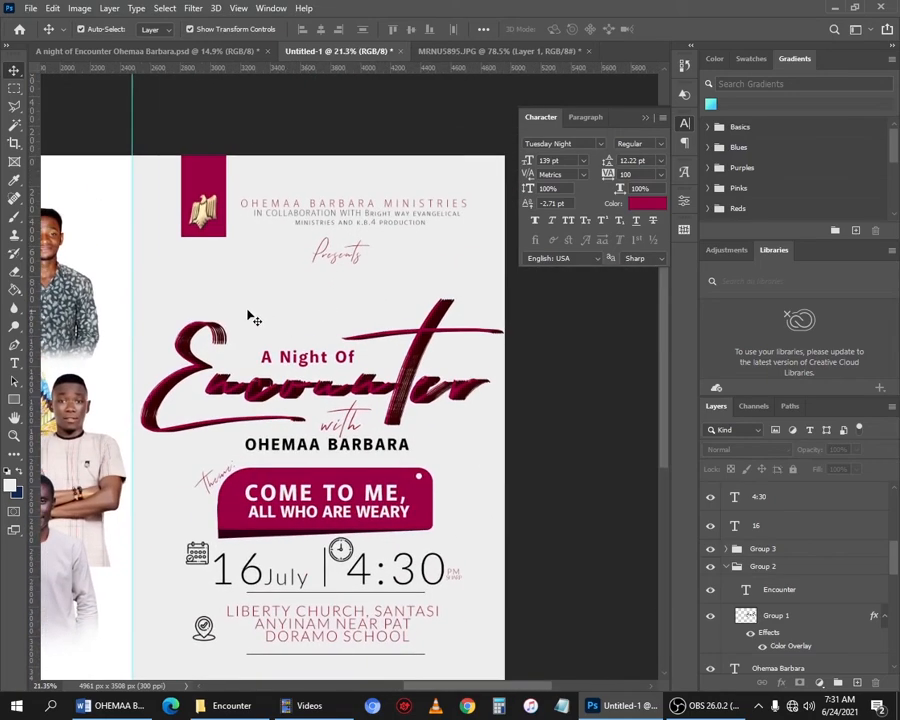
left_click_drag(184, 310, 332, 382)
key("ctrl+z")
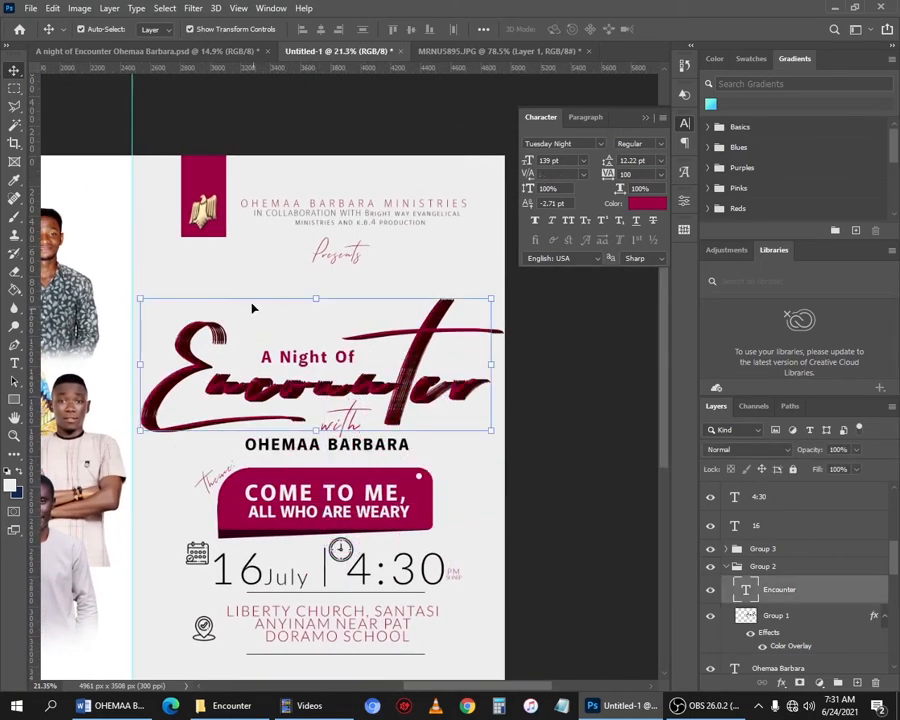
left_click_drag(185, 265, 386, 449)
left_click_drag(396, 402, 397, 359)
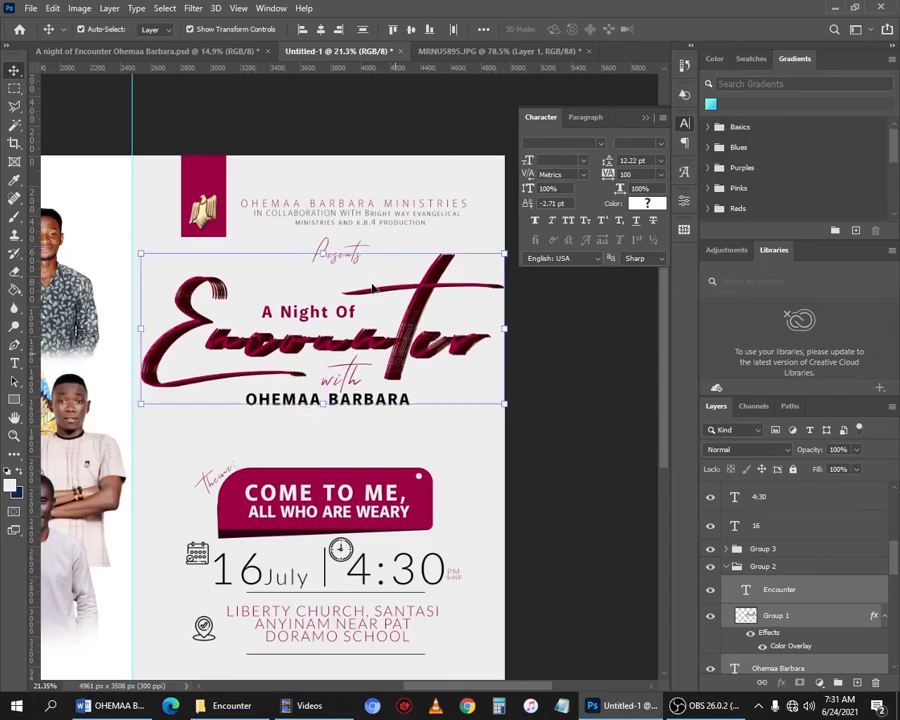
- Reposition 'Presents' and the title elements so they sit evenly spaced below the header
left_click(341, 260)
left_click(343, 260)
left_click(381, 213)
left_click_drag(330, 255, 307, 264)
left_click(355, 226)
left_click_drag(181, 252, 299, 210)
left_click(314, 260)
left_click(307, 246)
left_click_drag(160, 266, 298, 344)
key("ctrl+z")
left_click_drag(580, 358, 300, 312)
left_click_drag(541, 438, 306, 342)
left_click_drag(303, 317, 303, 340)
key("ctrl+z")
left_click_drag(556, 438, 289, 341)
left_click_drag(288, 252, 308, 250)
- Select the theme rectangle and its label and move them up under the title
left_click_drag(160, 452, 436, 517)
left_click_drag(375, 508, 371, 484)
- Select the date line and venue block together and move them up beneath the theme
scroll(516, 463, "down", 2)
left_click_drag(456, 474, 198, 602)
left_click(325, 517)
left_click_drag(556, 479, 198, 603)
left_click_drag(268, 534, 264, 526)
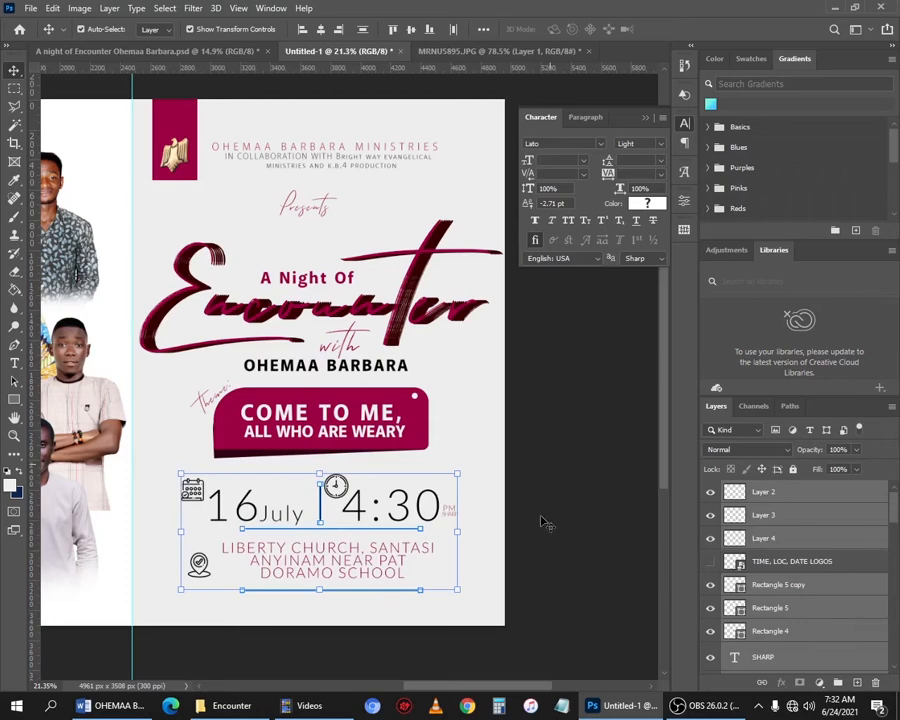
- Nudge the selected date and time elements slightly right
left_click(596, 411)
left_click_drag(478, 505, 344, 474)
key("shift+Right")
key("shift+Right")
left_click(385, 490)
left_click(351, 486)
left_click(516, 451)
left_click(344, 486)
left_click(434, 477)
- Compare the current flyer against the original reference design
scroll(301, 488, "down", 3)
left_click(150, 51)
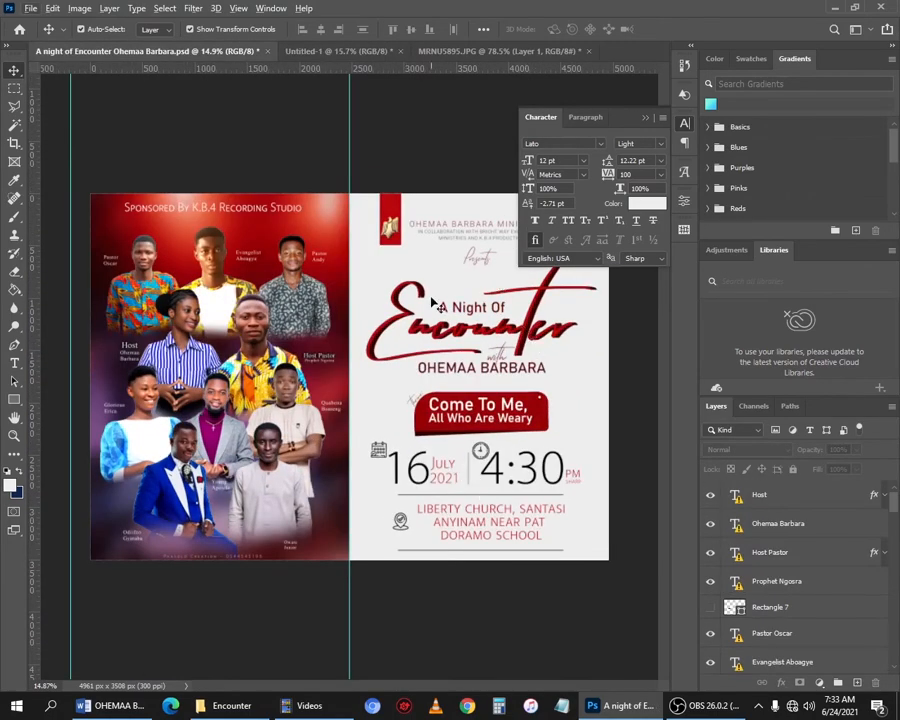
left_click(335, 51)
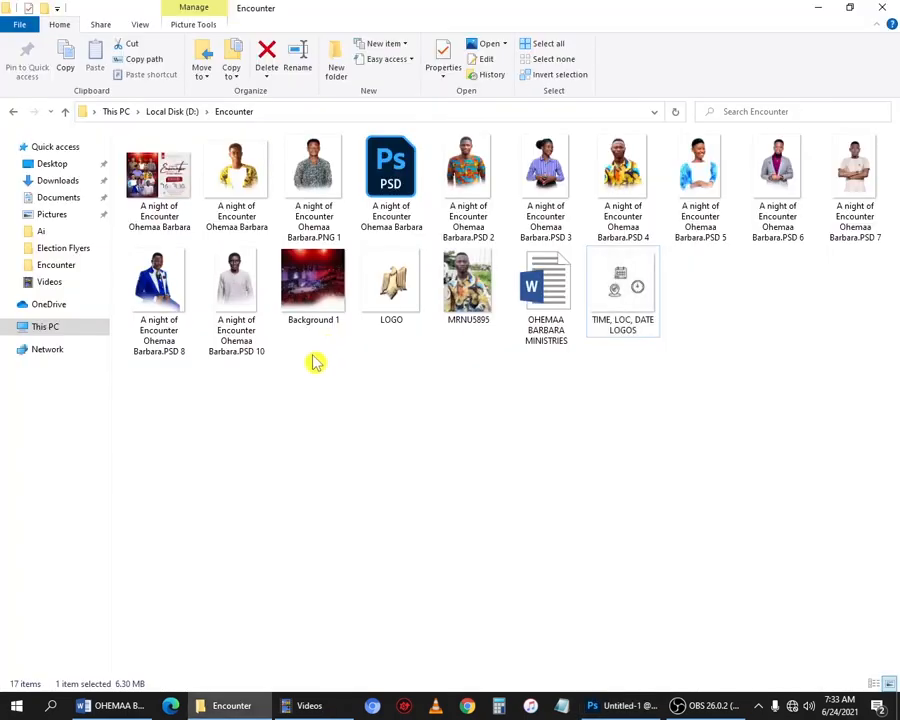
- Place the 'Background 1' image from the Encounter folder onto the flyer's left half
left_click(313, 361)
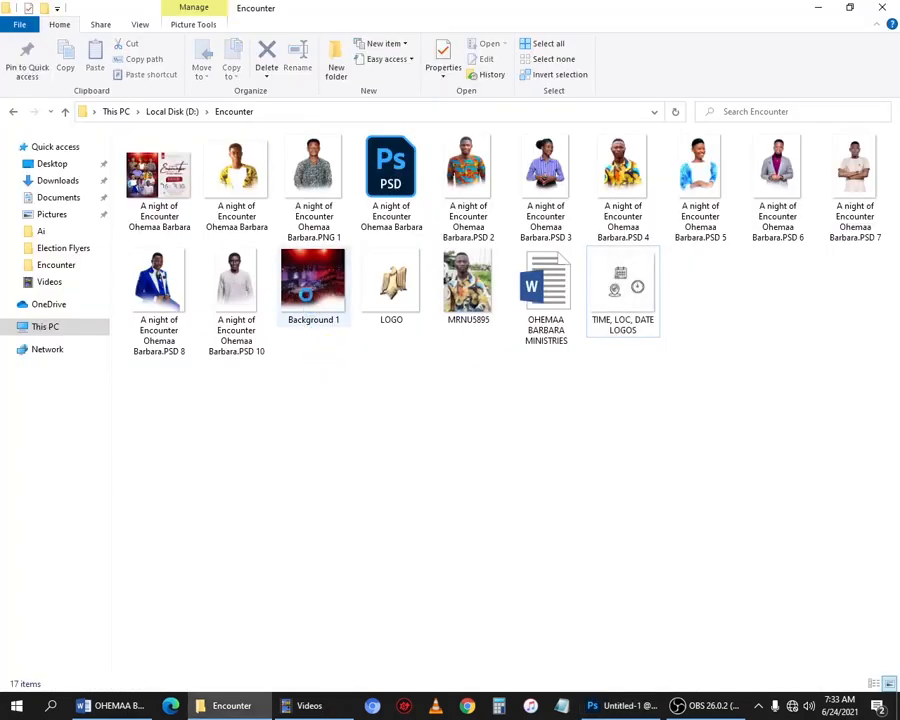
left_click(311, 278)
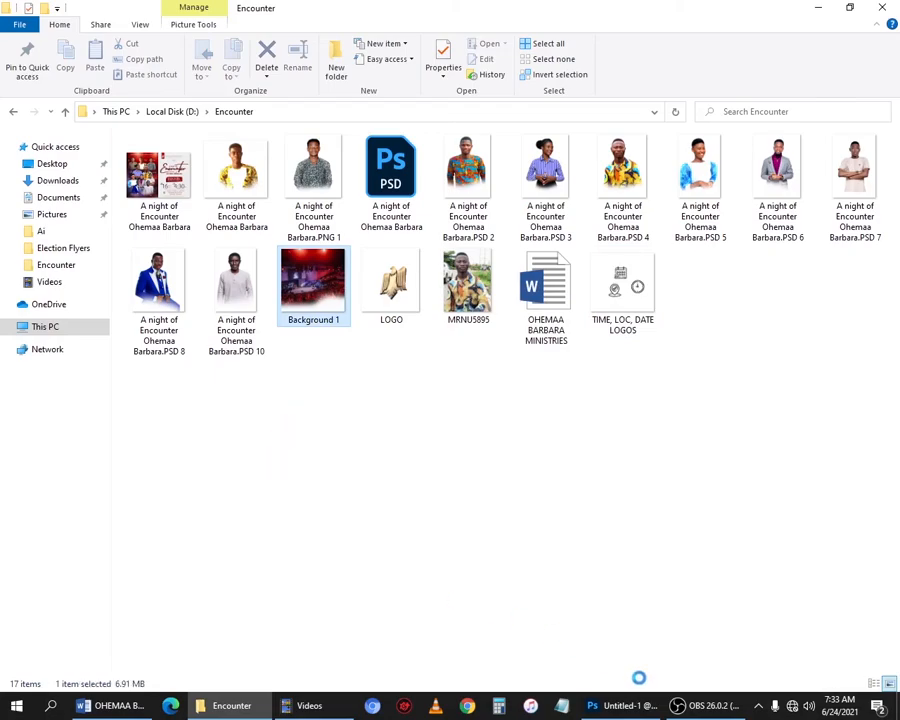
left_click(616, 705)
left_click_drag(616, 705, 313, 445)
left_click_drag(313, 445, 205, 414)
key("Return")
- Move the Background 1 layer into the Background group above Rectangle 1
left_click_drag(786, 493, 760, 655)
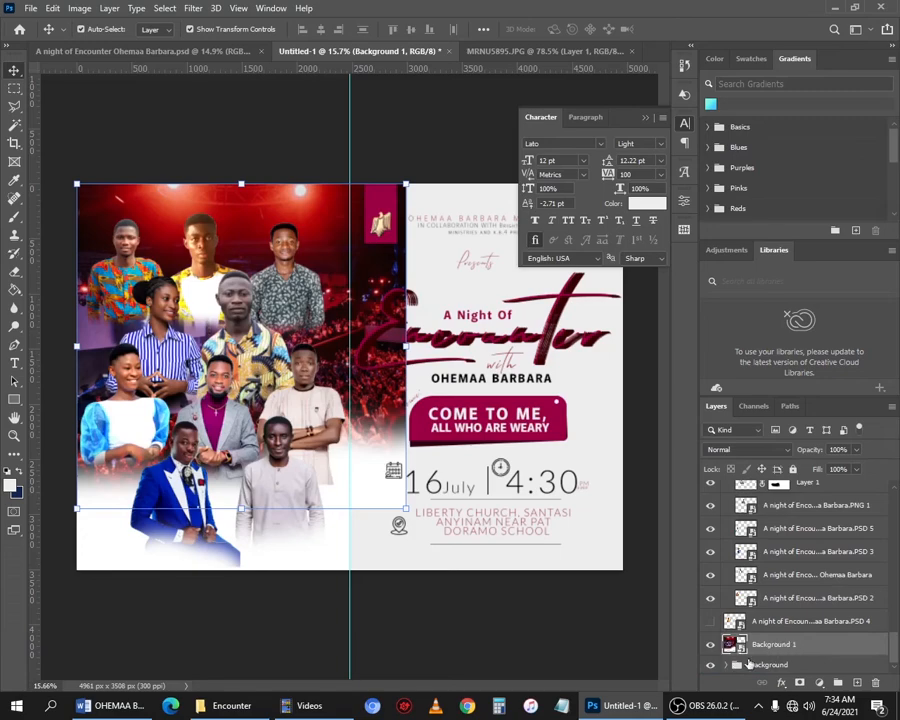
left_click(737, 665)
left_click_drag(793, 600, 748, 642)
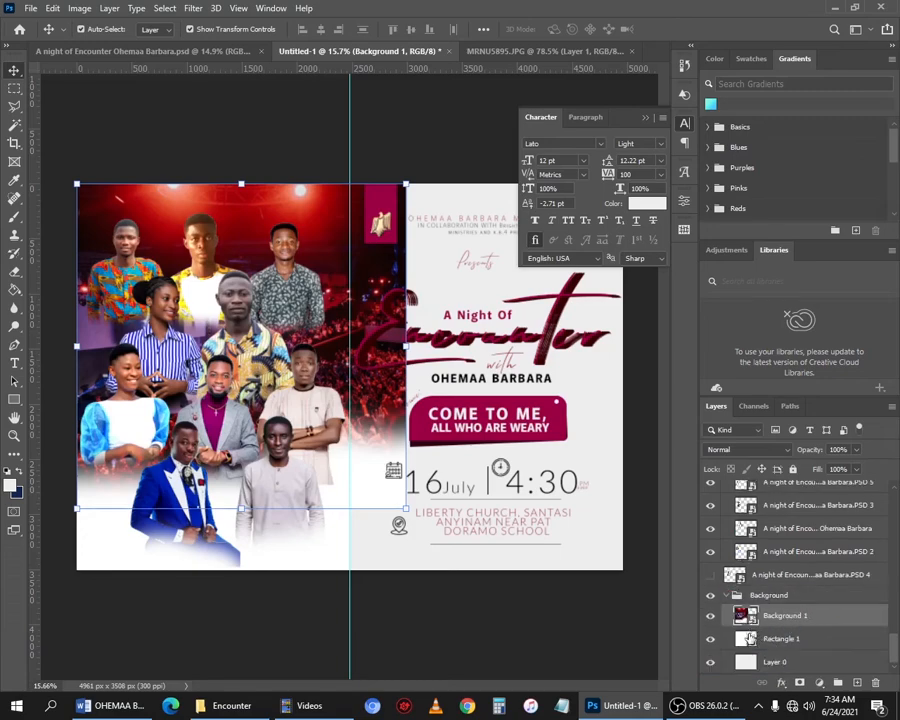
- Rasterize the Background 1 layer and clip it to Rectangle 1
right_click(787, 617)
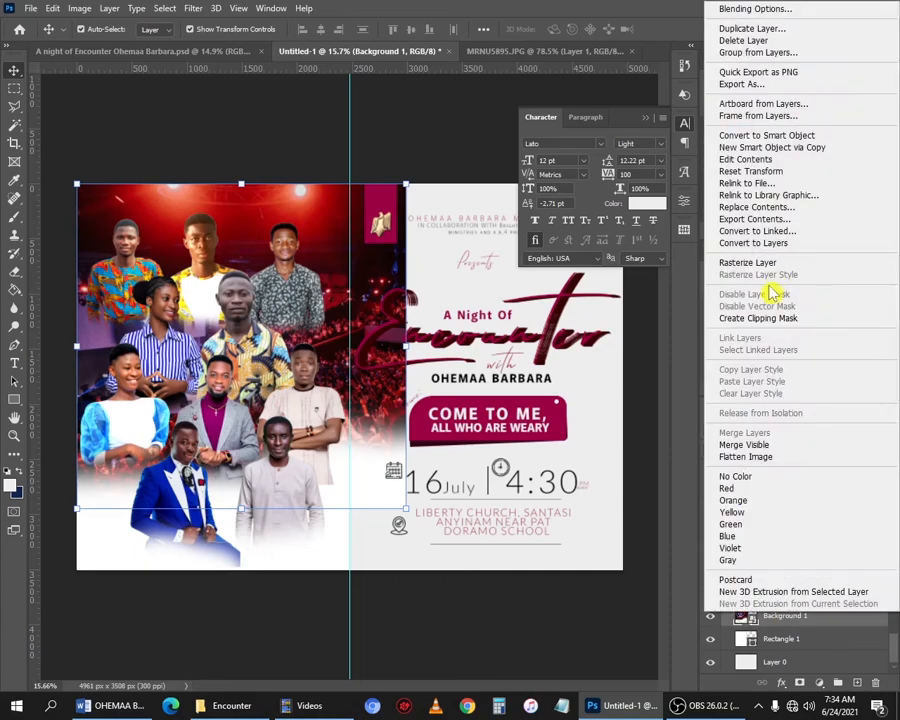
left_click(768, 264)
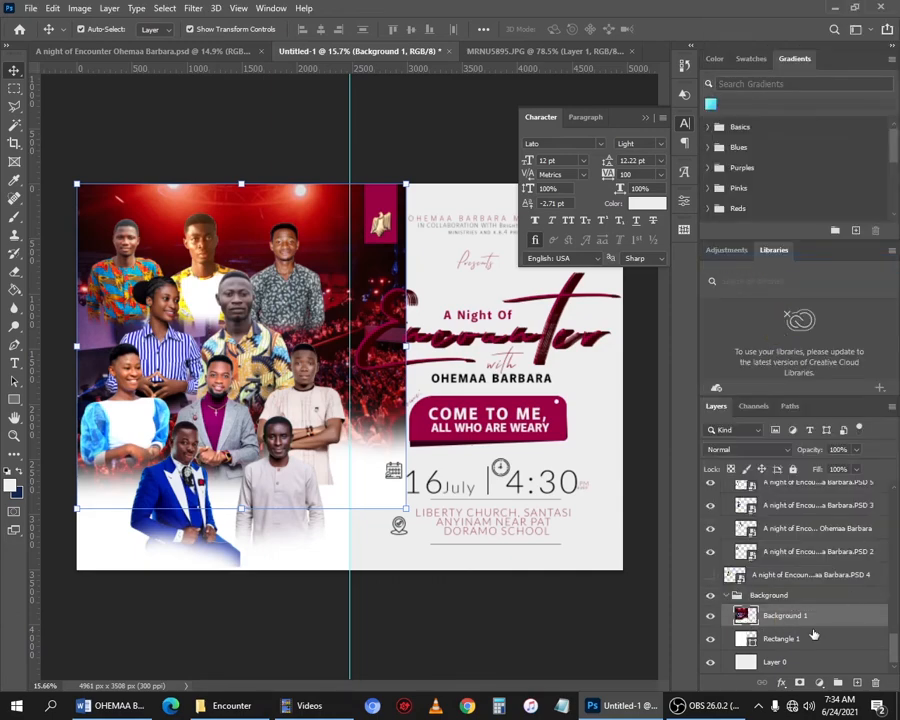
right_click(760, 616)
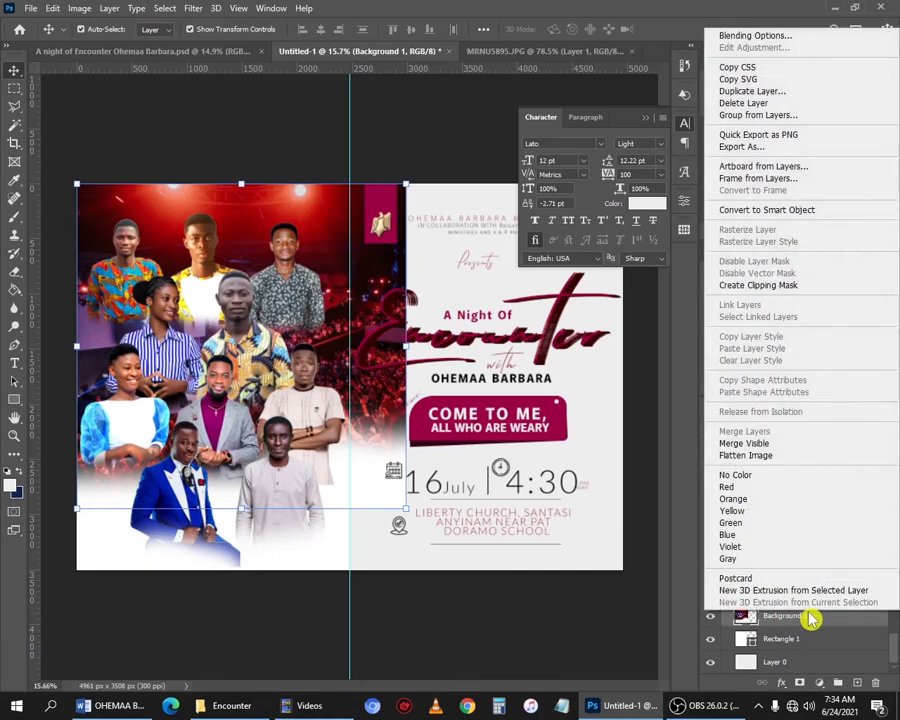
left_click(753, 293)
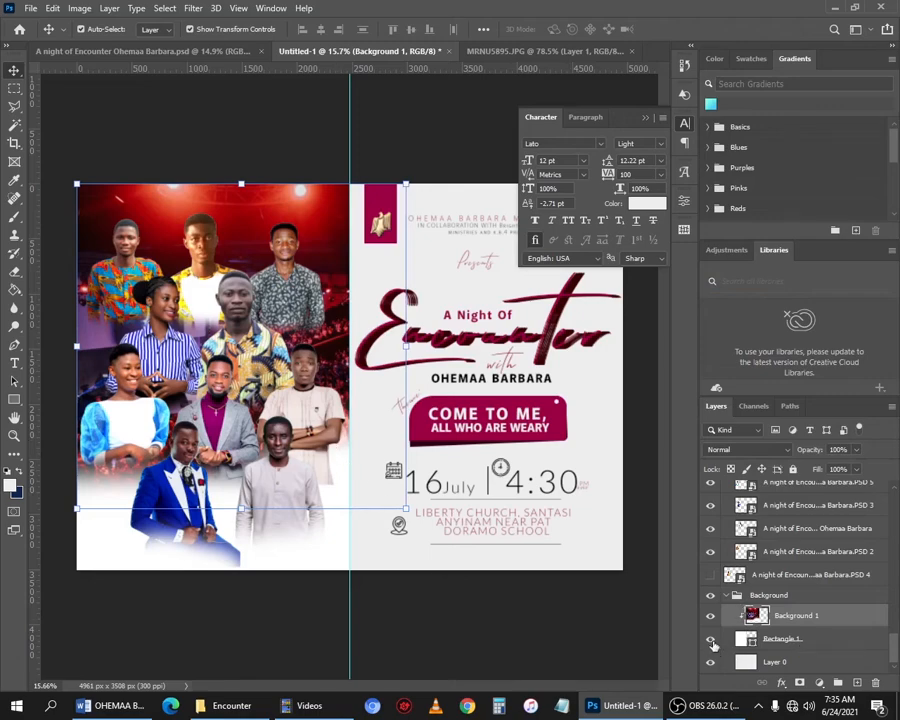
left_click(711, 641)
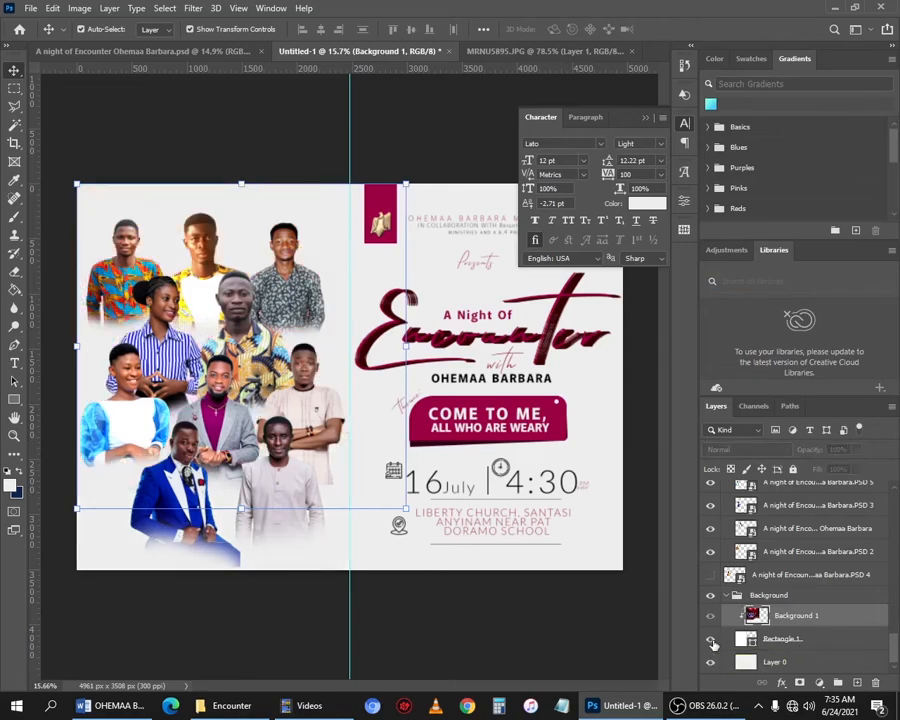
left_click(711, 641)
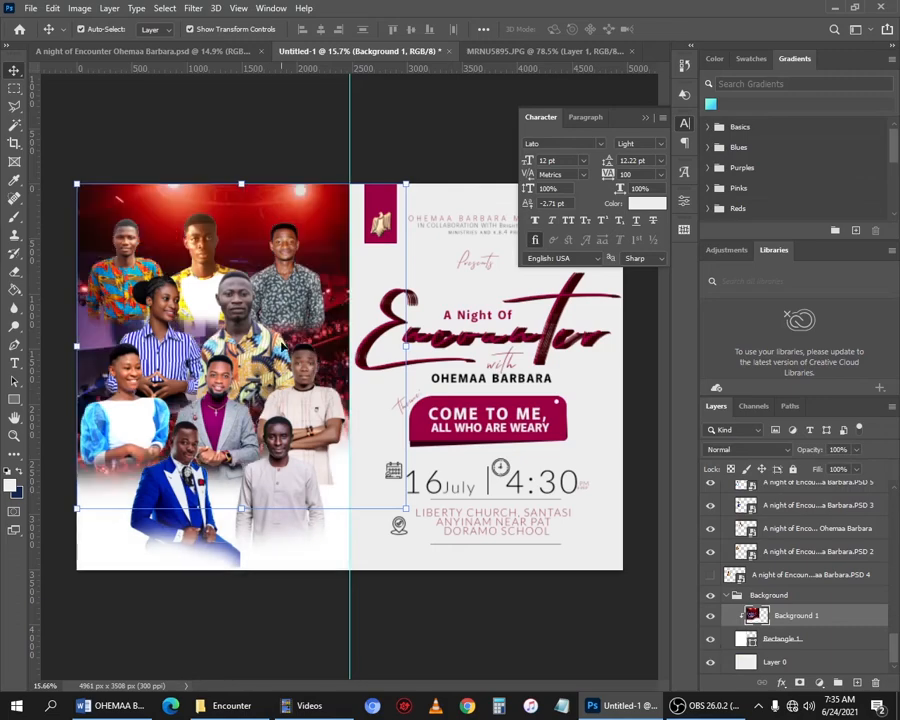
- Free-transform the background image, scaling it up to about 185% to fill the left panel
left_click(55, 12)
left_click(108, 316)
left_click_drag(409, 510, 780, 664)
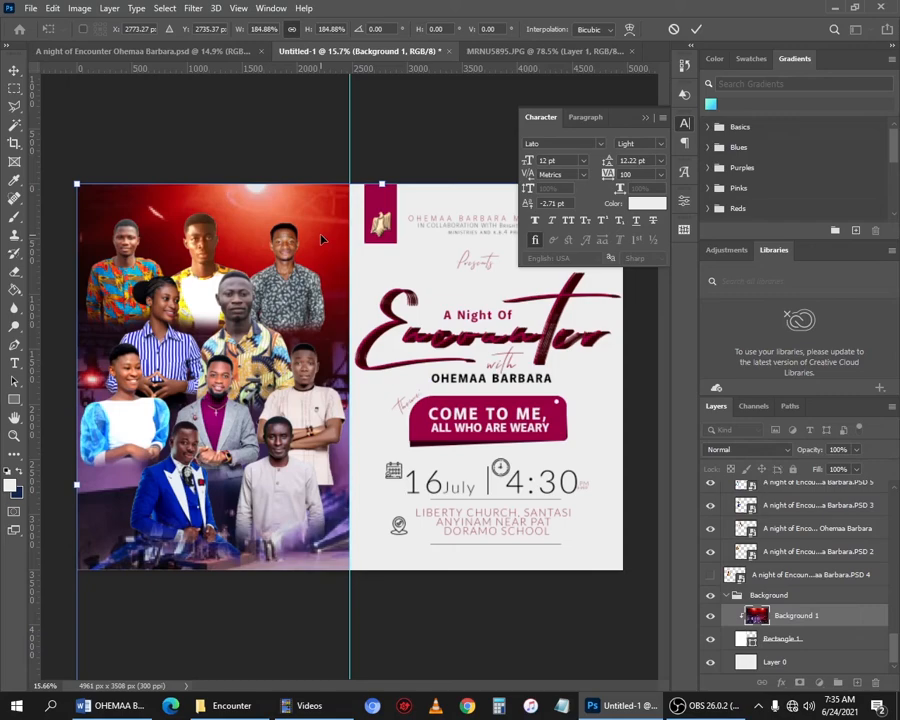
key("Return")
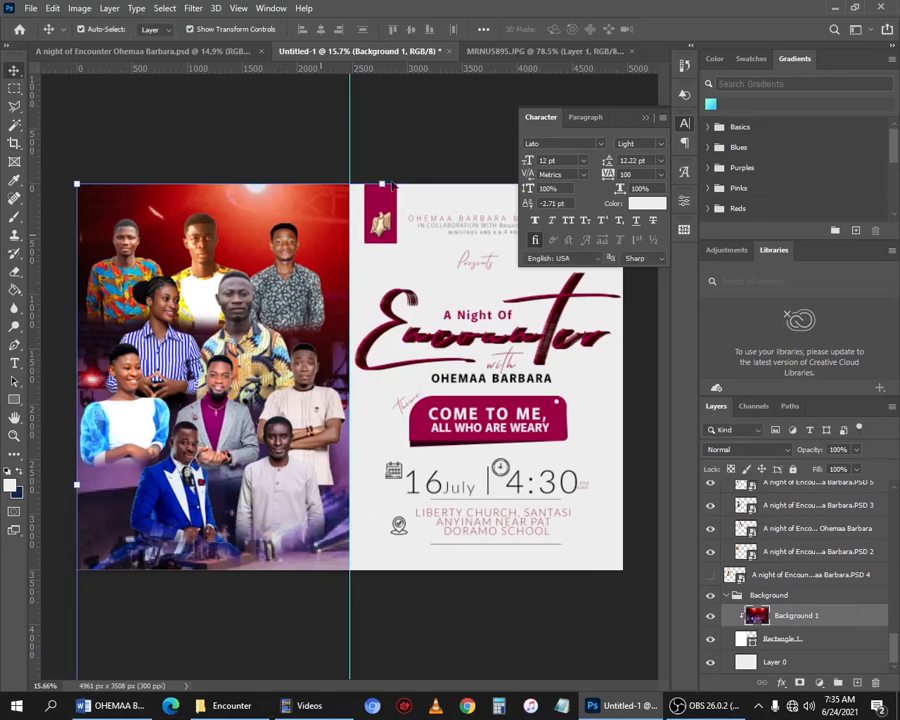
- Apply a Gaussian Blur with a 100-pixel radius to the background image
left_click(194, 10)
mouse_move(210, 188)
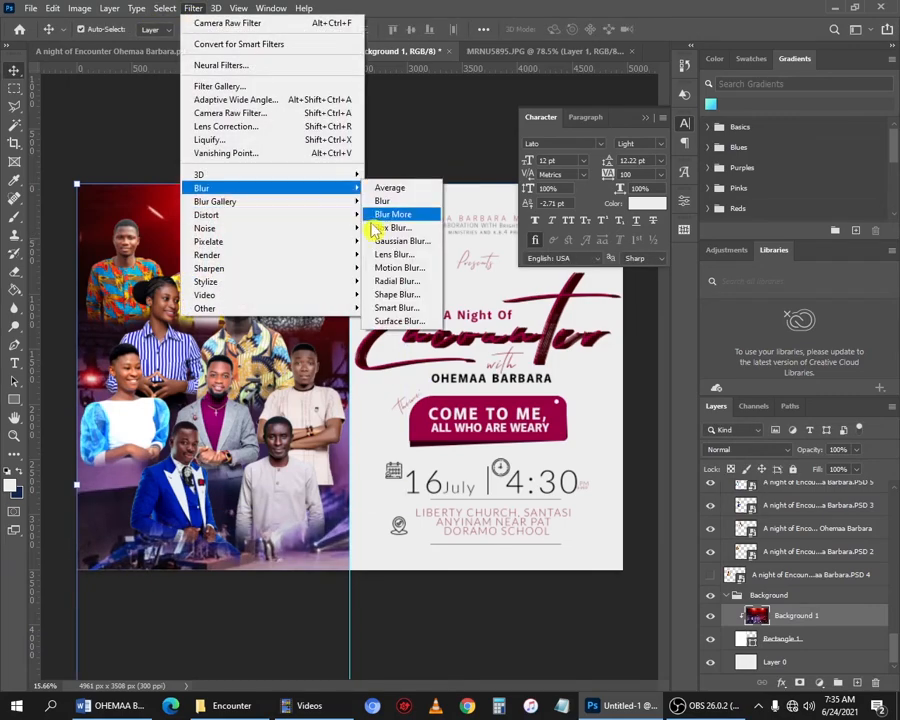
left_click(396, 242)
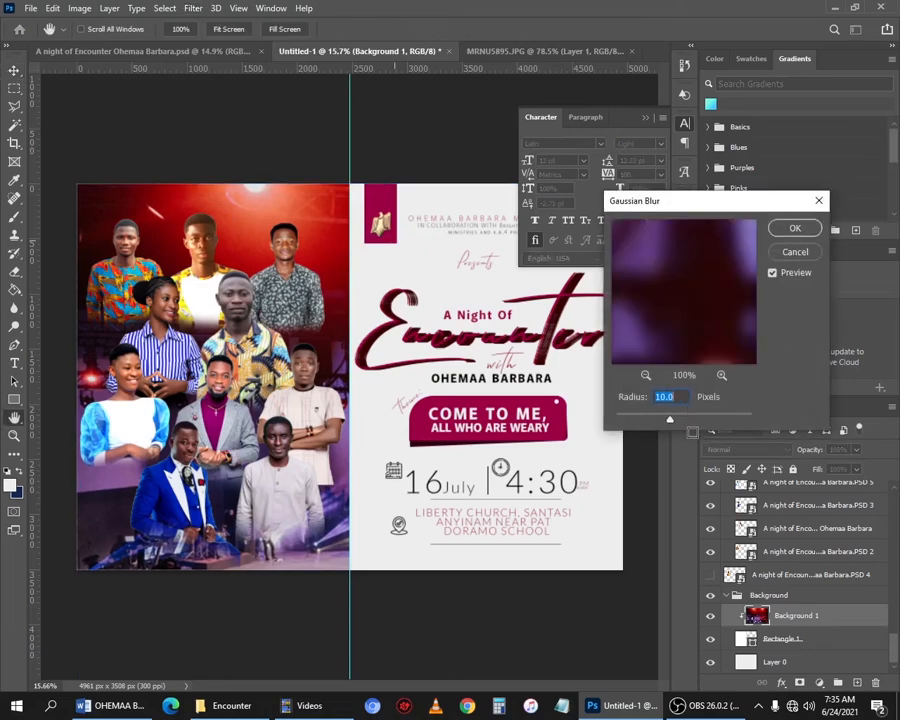
left_click(682, 420)
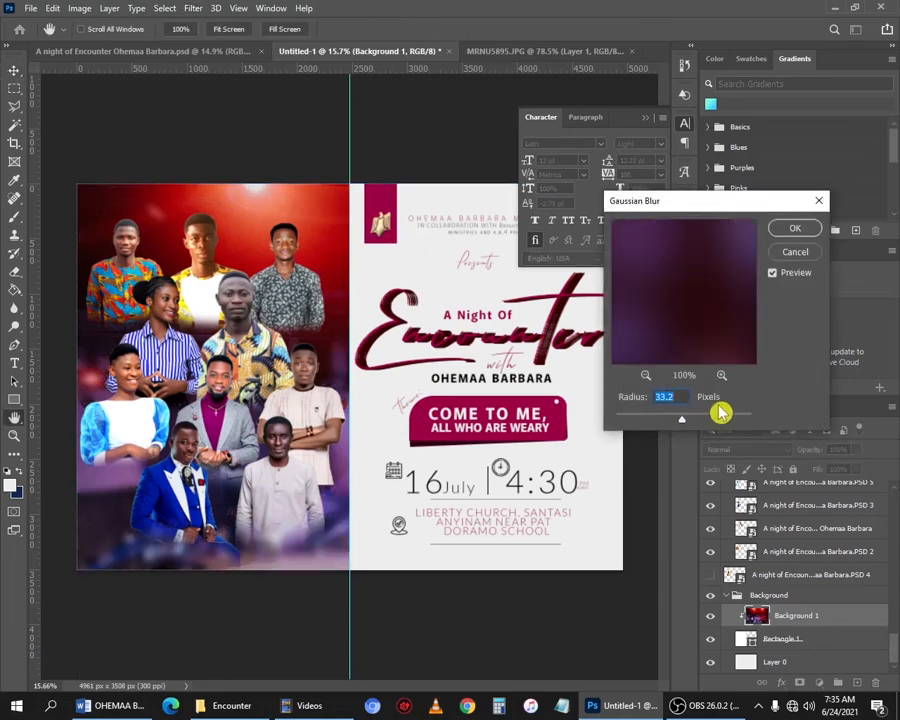
left_click(709, 419)
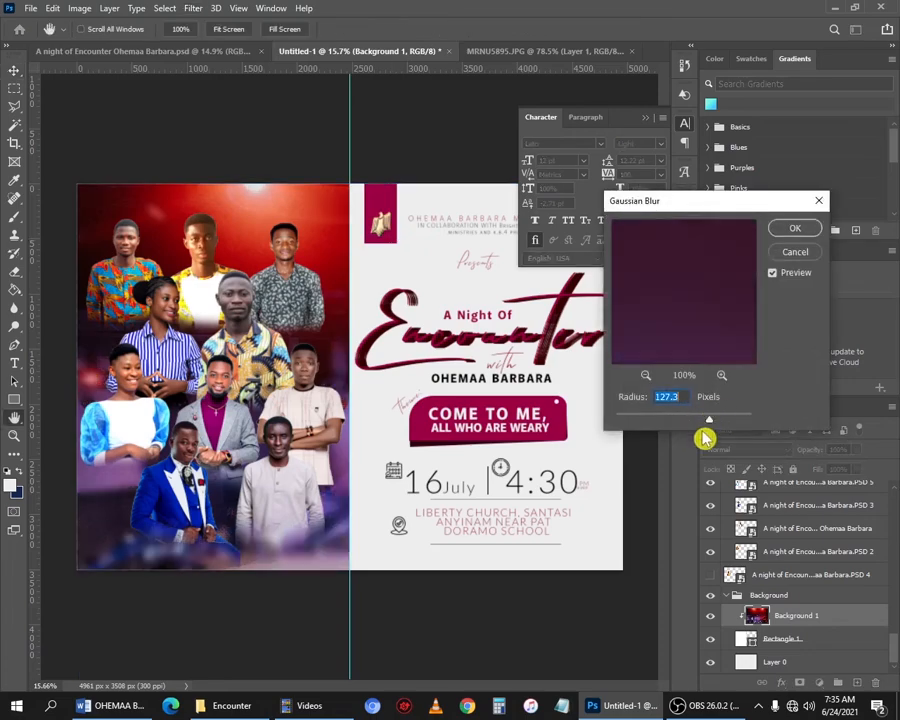
left_click(707, 419)
type("100")
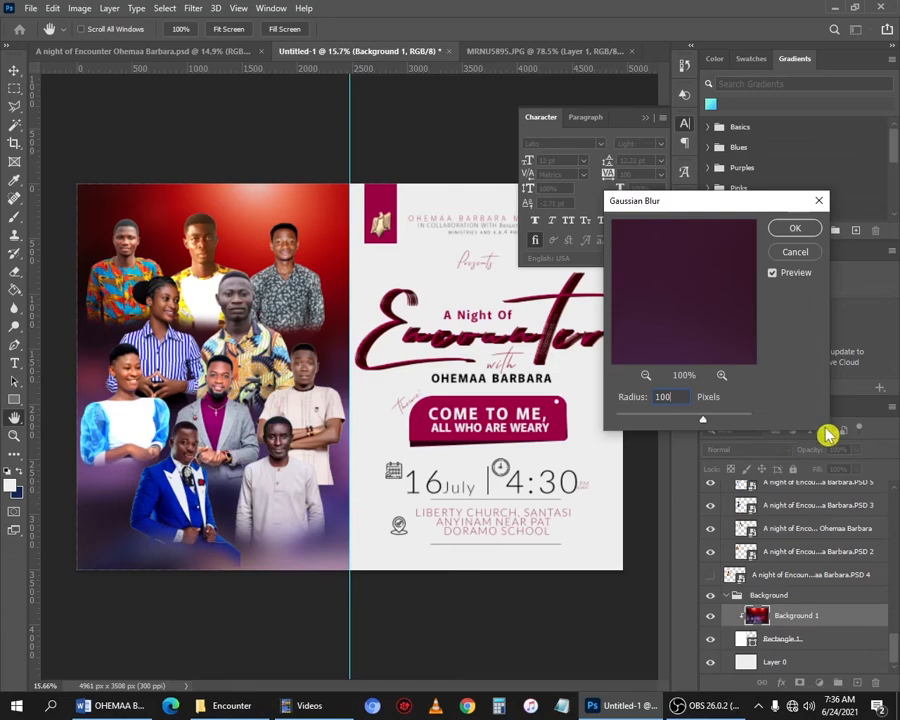
left_click(795, 228)
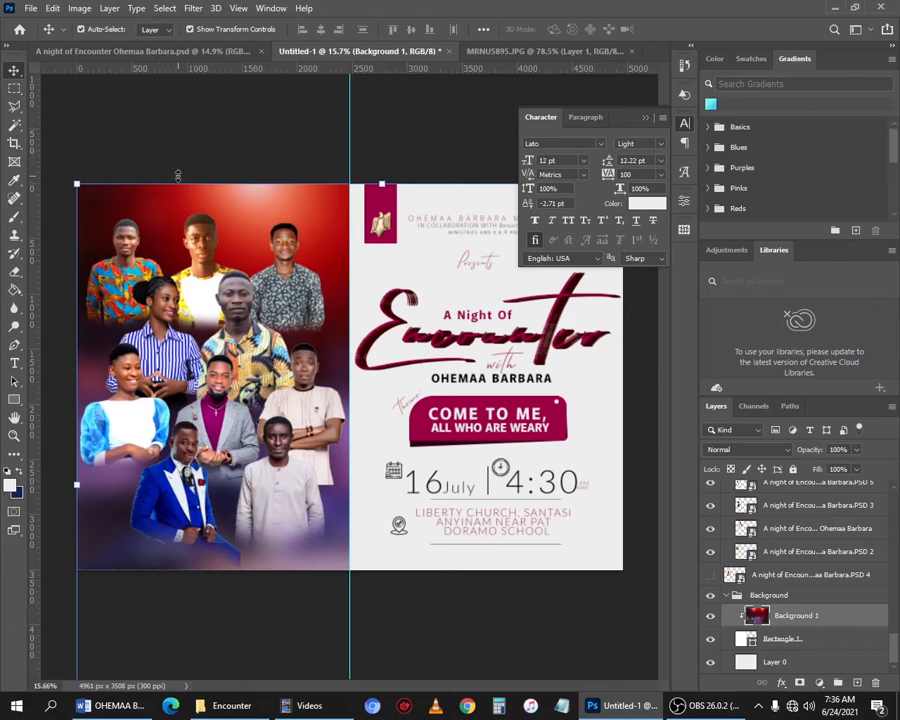
- Free-transform the blurred background again to resize it within the left panel
key("ctrl+t")
key("ctrl+0")
left_click_drag(556, 630, 522, 597)
mouse_move(320, 272)
left_mouse_down()
mouse_move(238, 271)
mouse_move(279, 322)
mouse_move(303, 273)
left_mouse_up()
left_click_drag(105, 598, 114, 589)
left_click_drag(284, 589, 284, 607)
left_click_drag(331, 263, 312, 261)
key("Return")
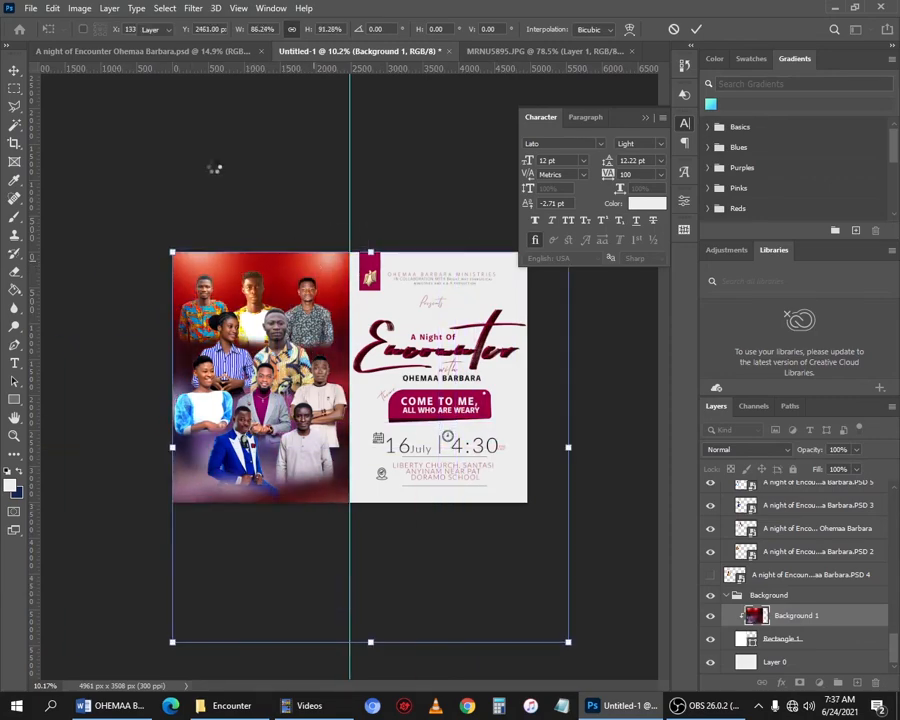
- Examine the overall flyer layout at different zoom levels
key("ctrl+0")
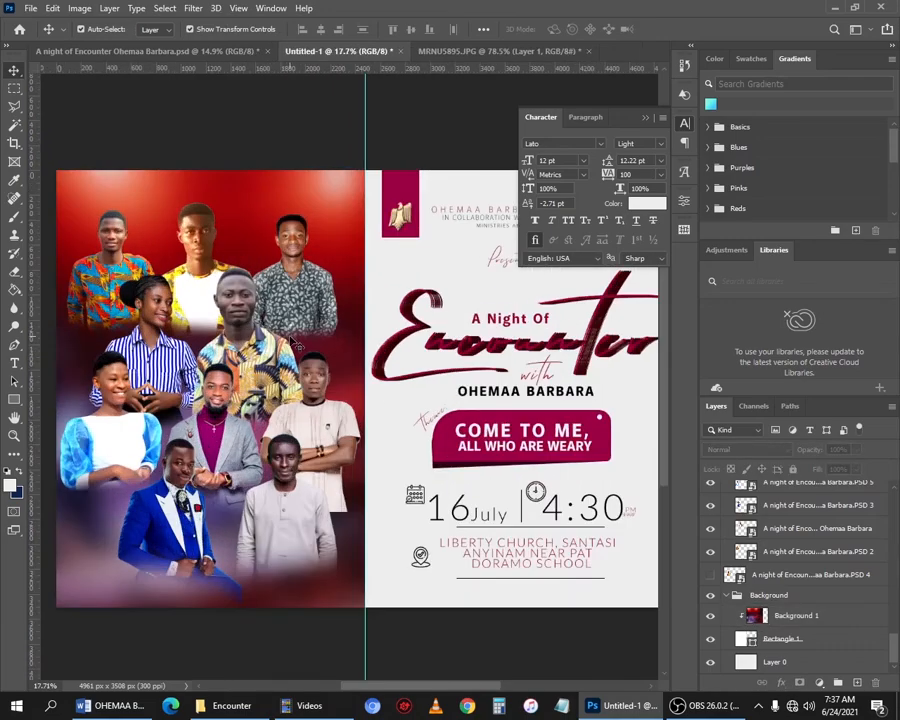
scroll(293, 341, "down", 3)
scroll(330, 338, "up", 4)
scroll(388, 325, "down", 5)
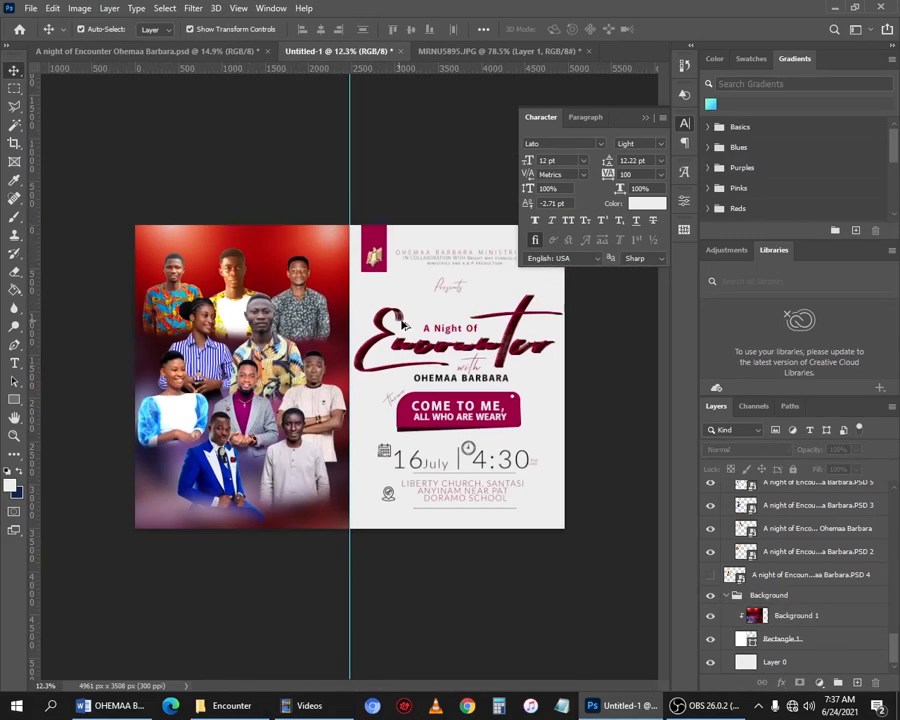
scroll(393, 323, "up", 2)
scroll(287, 327, "down", 2)
scroll(233, 343, "up", 2)
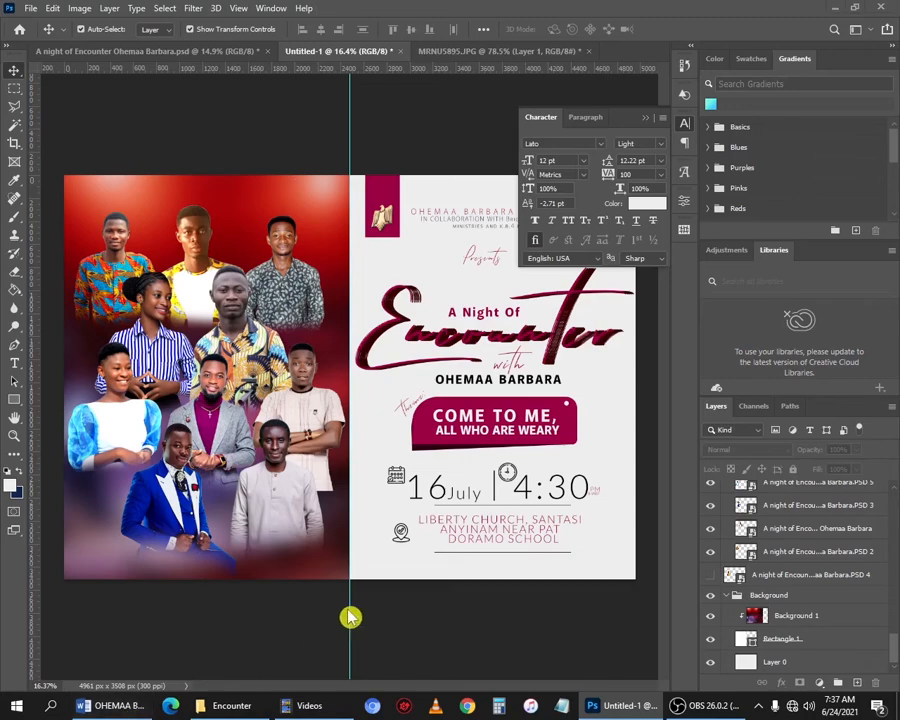
- Switch to the Word document and select the 'Sponsored By K.B.4 Recording Studio' line
key("alt+Tab")
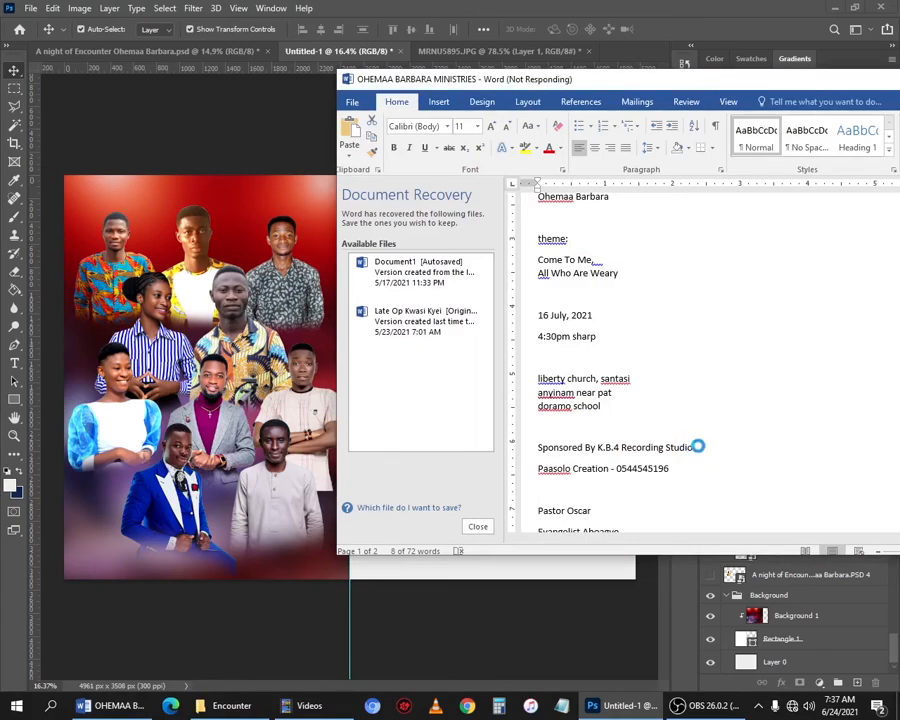
scroll(696, 448, "down", 1)
left_click_drag(697, 415, 527, 413)
- Paste 'Sponsored By K.B.4 Recording Studio' as a text layer and position it across the top of the photo panel
left_click(207, 189)
left_click(14, 363)
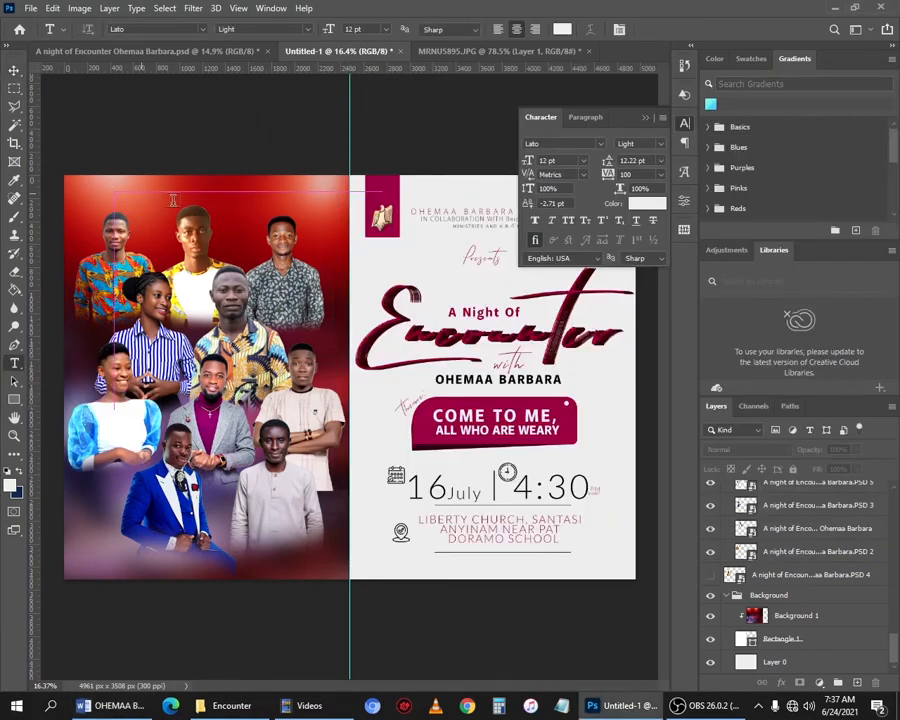
left_click(111, 186)
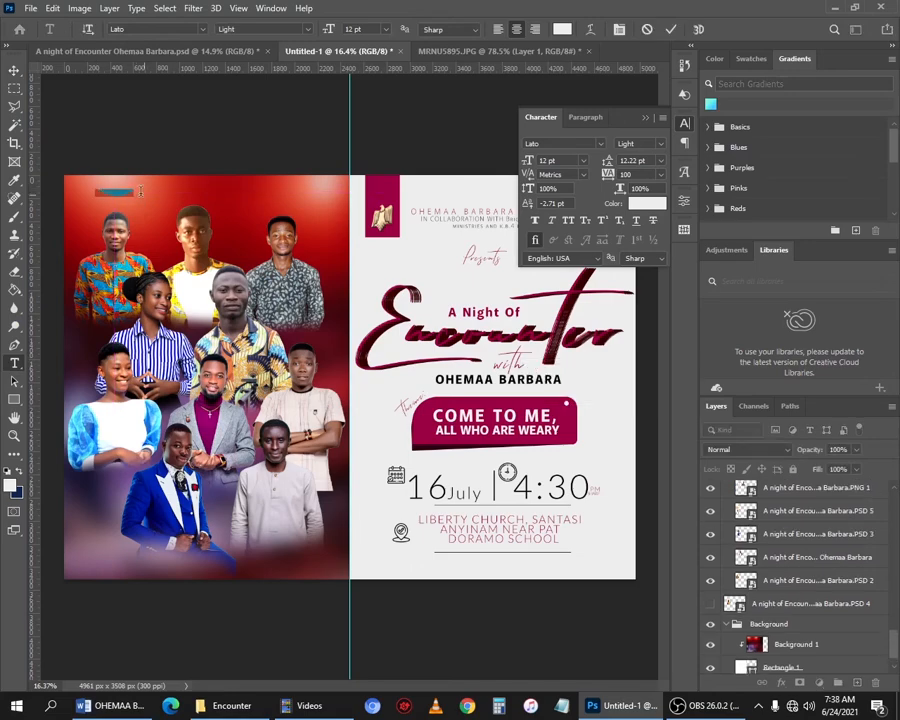
type("Sponsored By: K.B.O Branding Studio")
left_click(14, 71)
scroll(152, 147, "up", 4)
left_click(646, 204)
left_click_drag(559, 475, 526, 446)
left_click(845, 441)
left_click_drag(225, 217, 386, 235)
left_click(279, 143)
left_click(270, 148)
scroll(269, 149, "down", 1)
left_click_drag(308, 551, 369, 486)
- Duplicate the sponsor text down to the bottom of the photo panel and scale the copy smaller
left_click_drag(293, 137, 293, 647)
key("ctrl+t")
left_click_drag(439, 647, 348, 619)
scroll(300, 648, "up", 4)
key("Return")
- Copy the Paasolo Creation contact line from the Word document
left_click(112, 706)
left_click_drag(679, 438, 534, 456)
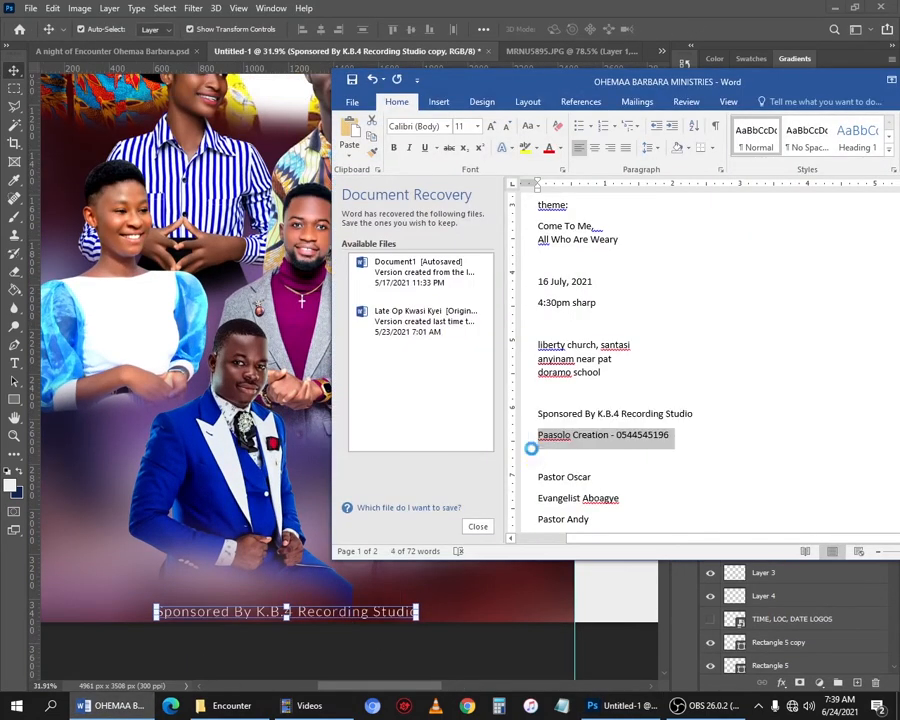
key("ctrl+c")
- Replace the bottom text copy's content with the pasted Paasolo Creation contact line
left_click(352, 616)
key("ctrl+a")
key("ctrl+v")
left_click_drag(397, 605, 372, 607)
key("Return")
- Widen the contact line's letter spacing and recenter it along the bottom edge
double_click(337, 611)
key("alt+Right")
key("alt+Right")
key("alt+Right")
key("alt+Right")
key("alt+Right")
key("alt+Right")
key("alt+Right")
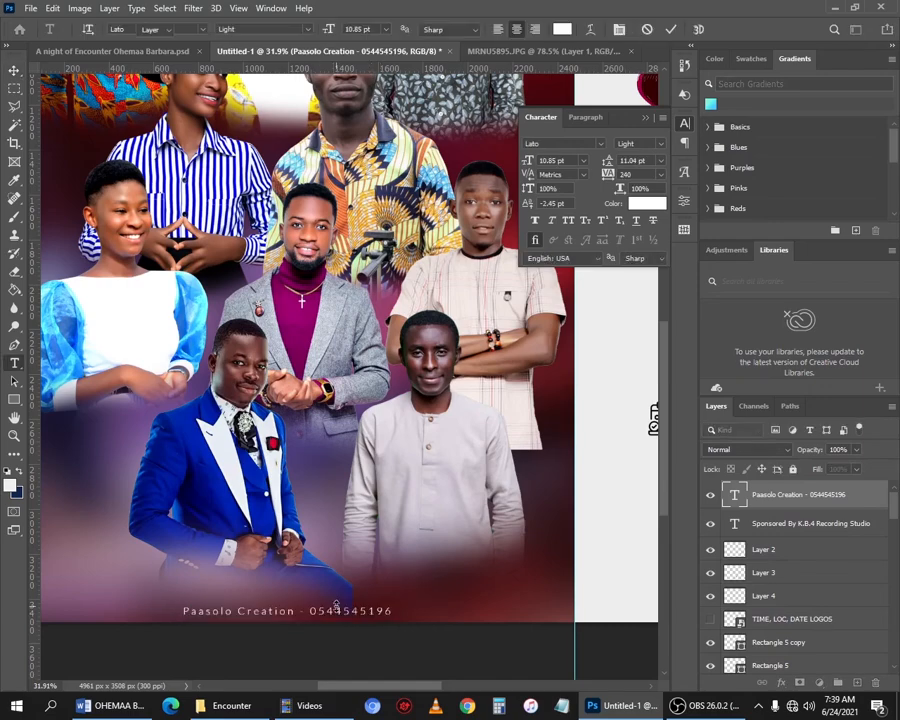
left_click_drag(321, 613, 370, 617)
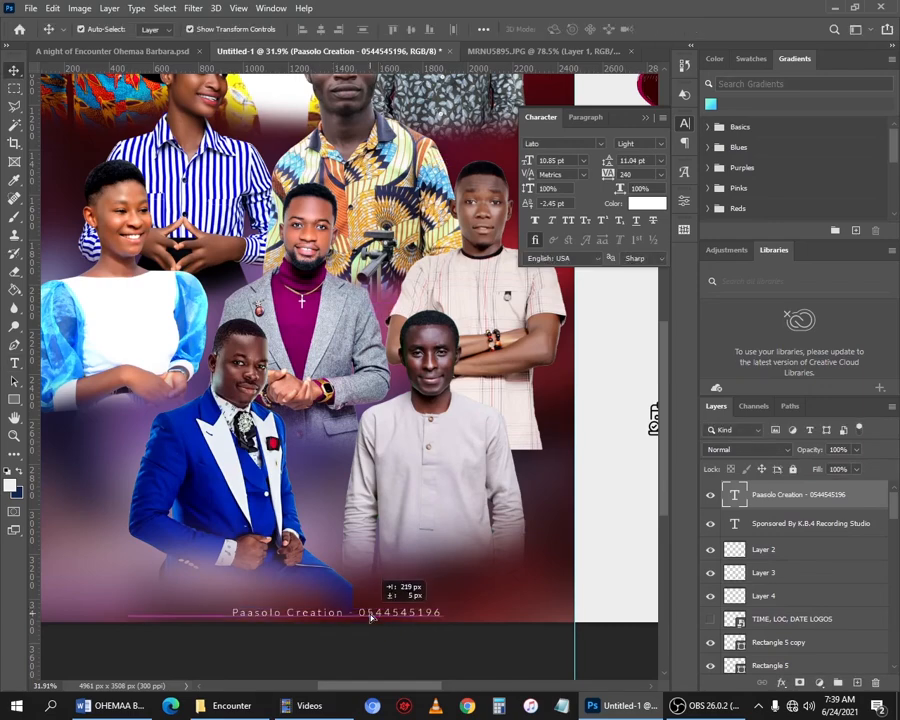
- Add a two-line label with a pastor's title and name beside the top-left person, reducing its tracking to 120
scroll(370, 617, "down", 3)
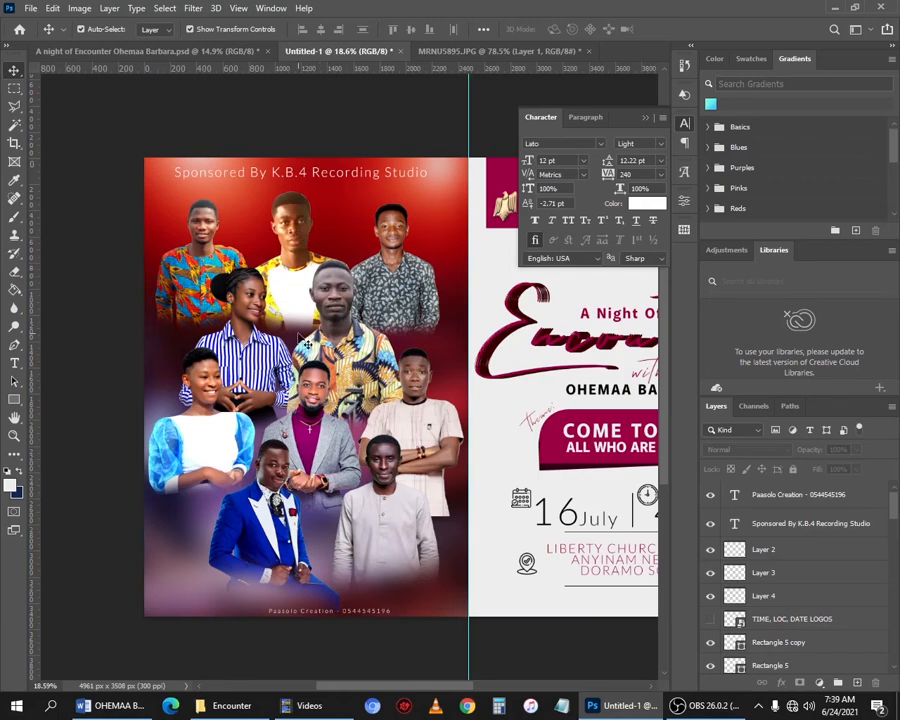
scroll(303, 340, "up", 2)
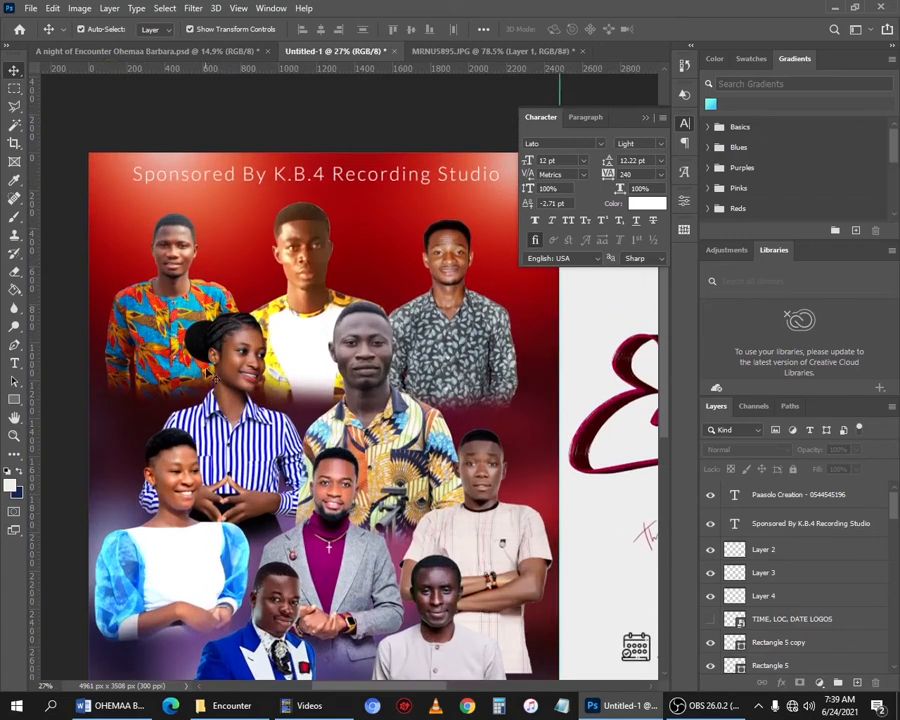
scroll(267, 267, "up", 4)
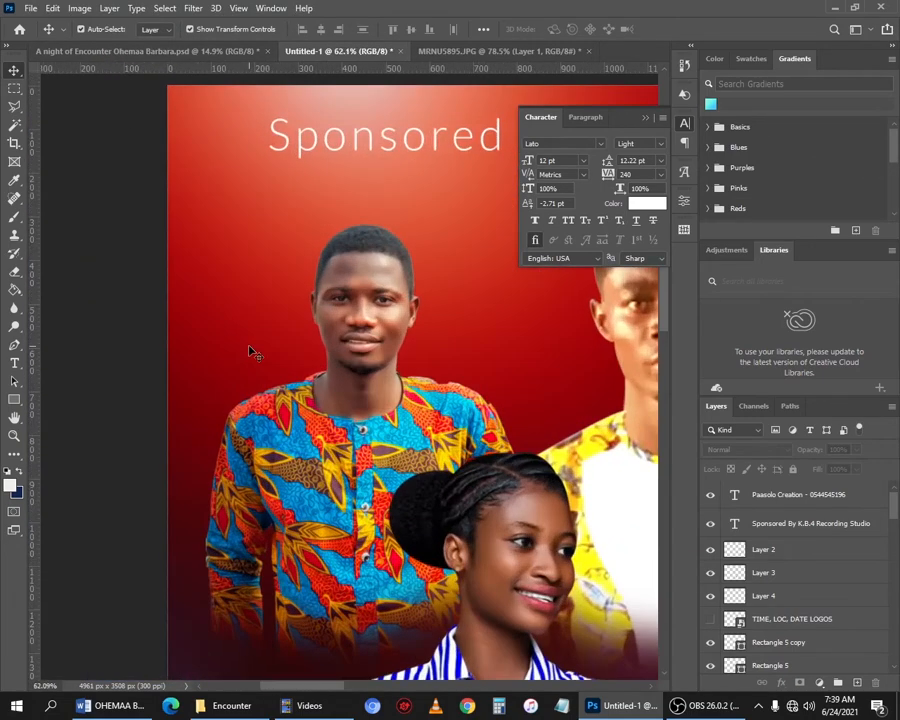
key("t")
left_click(200, 344)
type("Pa")
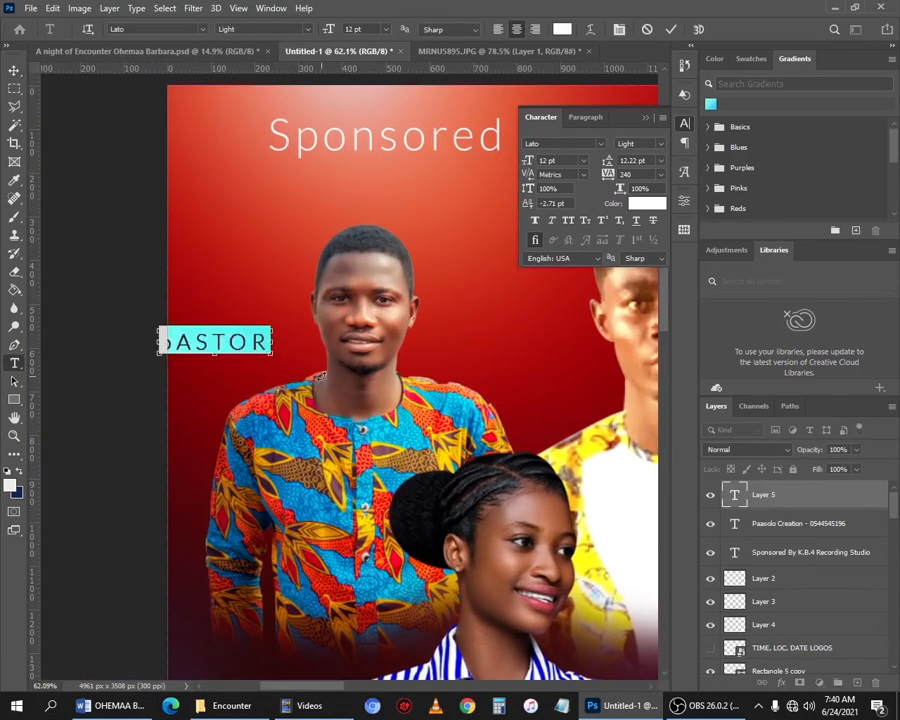
type("stor")
key("Return")
type("Oscar")
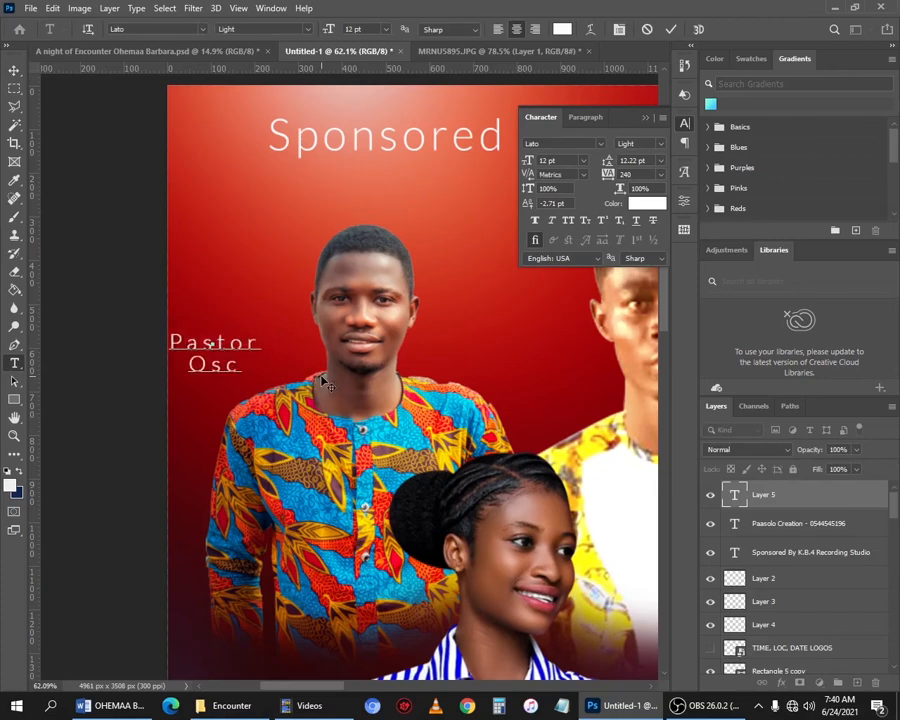
key("ctrl+a")
key("alt+Left")
key("alt+Left")
key("alt+Left")
key("alt+Left")
key("alt+Left")
key("alt+Left")
key("ctrl+Return")
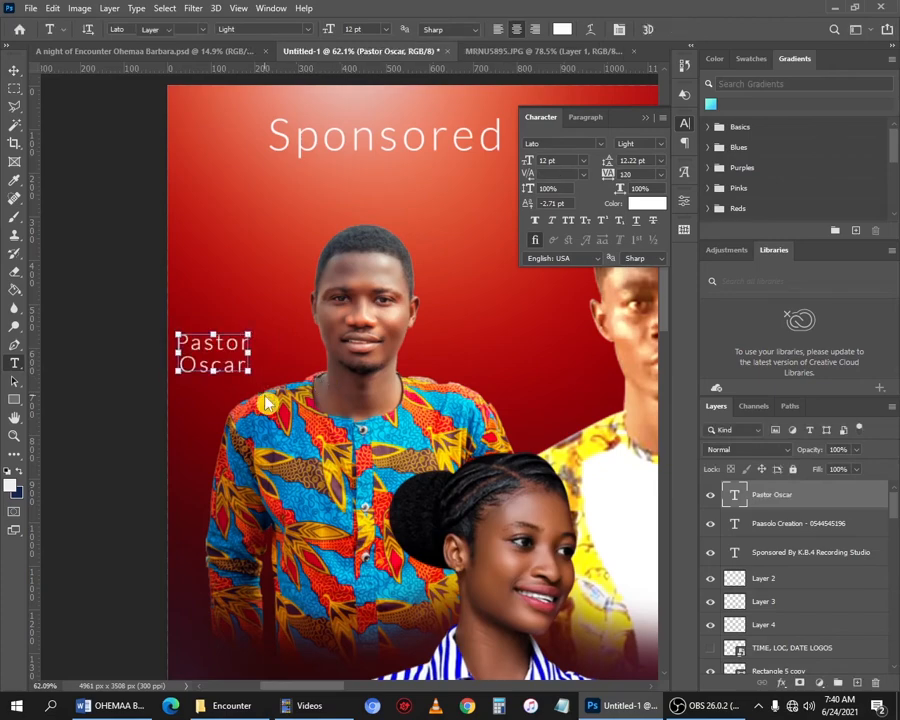
- Duplicate the name label beside the top-middle person and retype it with the evangelist's title and name
key("v")
key("ctrl+t")
left_click_drag(214, 344, 560, 351)
key("Return")
double_click(560, 351)
type("Evangelist Aboagye")
key("ctrl+Return")
- Arrange the top labels and duplicate one beside the top-right person with another pastor's title and name
left_click_drag(590, 353, 116, 377)
left_click_drag(275, 373, 450, 368)
left_click_drag(510, 346, 343, 344)
left_click_drag(468, 376, 472, 368)
double_click(472, 368)
type("Pastor")
key("Return")
type("Andy")
left_click(528, 383)
- Duplicate a label below the top-right person and retype it with the host pastor's title and name
left_click_drag(475, 676, 404, 424)
left_click_drag(374, 110, 293, 470, "alt")
double_click(293, 468)
type("Host p")
key("BackSpace")
type("Pastor ")
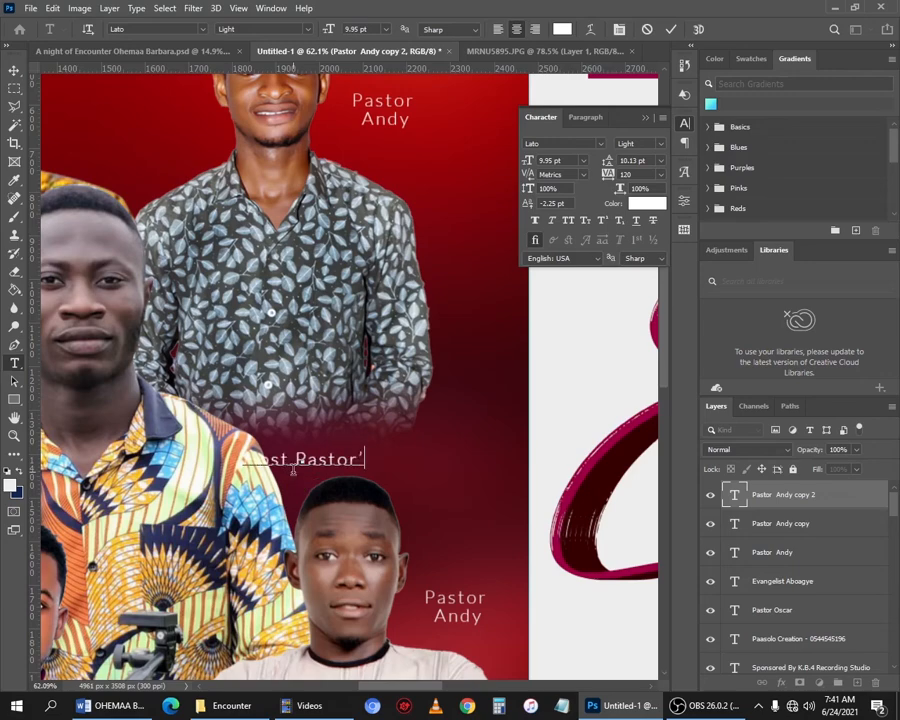
type("Prophet Ng")
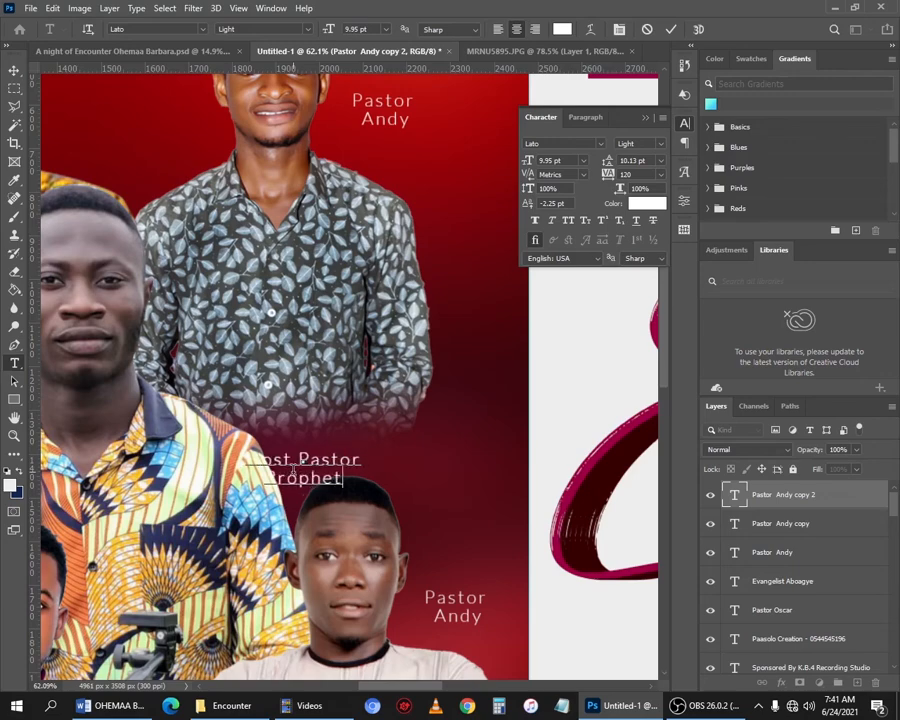
type("osra")
key("ctrl+Return")
- Move the host pastor label into place beside the center man
key("ctrl+t")
scroll(303, 475, "down", 1)
left_click_drag(303, 476, 391, 448)
left_click(674, 32)
- Duplicate a label beside the right-middle person and retype it with that guest's two-line name
left_click(455, 265)
scroll(443, 257, "down", 3)
left_click(426, 495)
scroll(426, 480, "down", 3)
scroll(281, 410, "up", 3)
left_click_drag(283, 399, 285, 415)
scroll(285, 415, "up", 3)
double_click(270, 422)
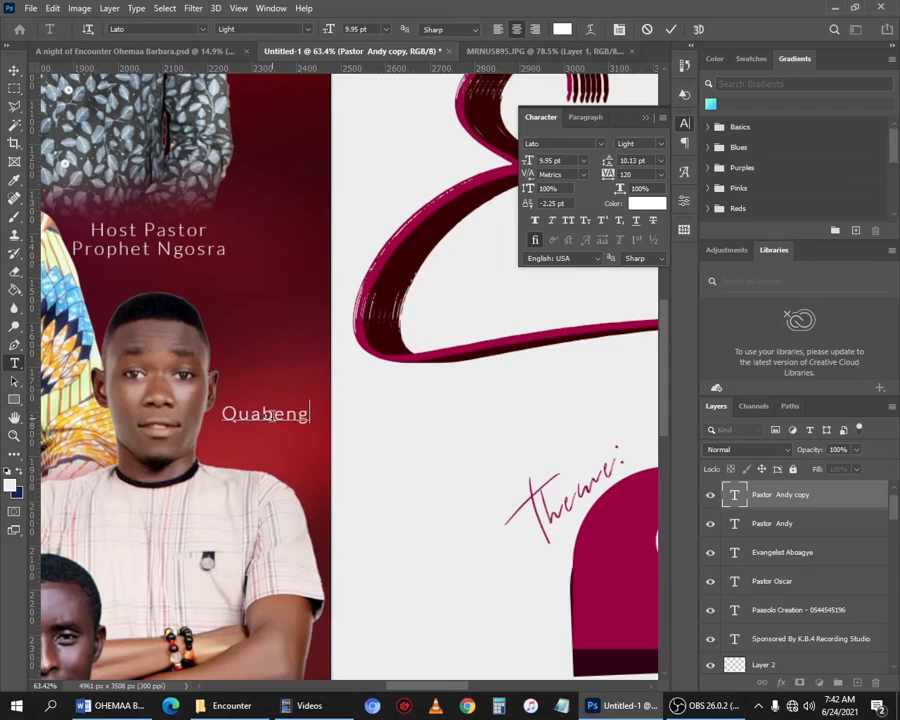
key("Return")
key("ctrl+Return")
- Copy labels to both bottom corners and retype the lower-right one with that guest's name
scroll(375, 462, "down", 5)
scroll(340, 362, "down", 3)
left_click_drag(309, 237, 234, 670)
left_click_drag(234, 670, 399, 515)
left_click_drag(399, 515, 65, 514)
double_click(412, 512)
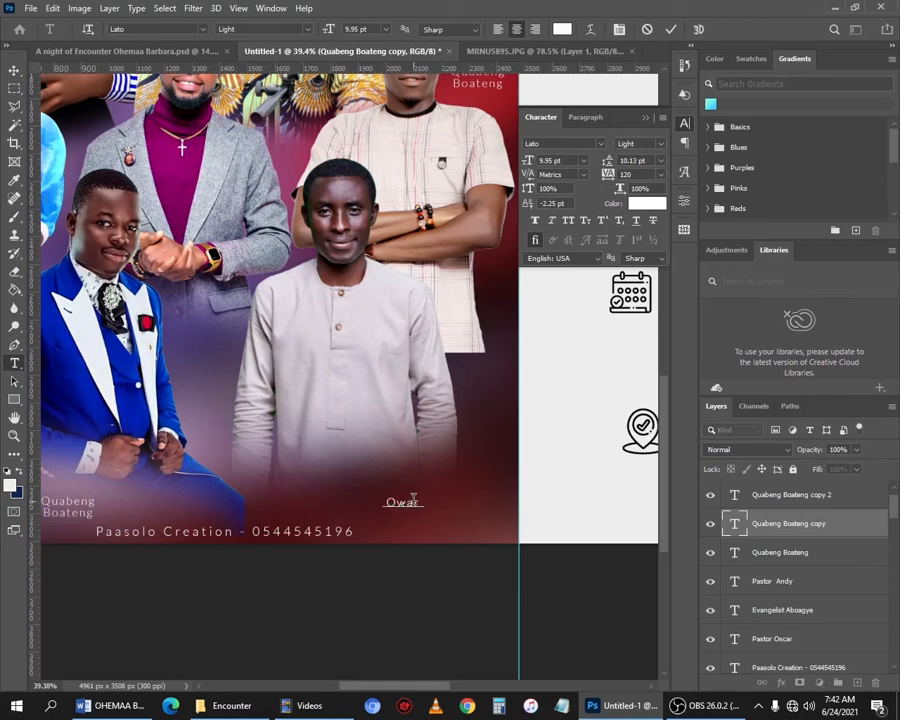
key("ctrl+Return")
- Move the other bottom copy beside the man in the blue suit and retype it with his name
left_click_drag(68, 512, 210, 468)
double_click(228, 467)
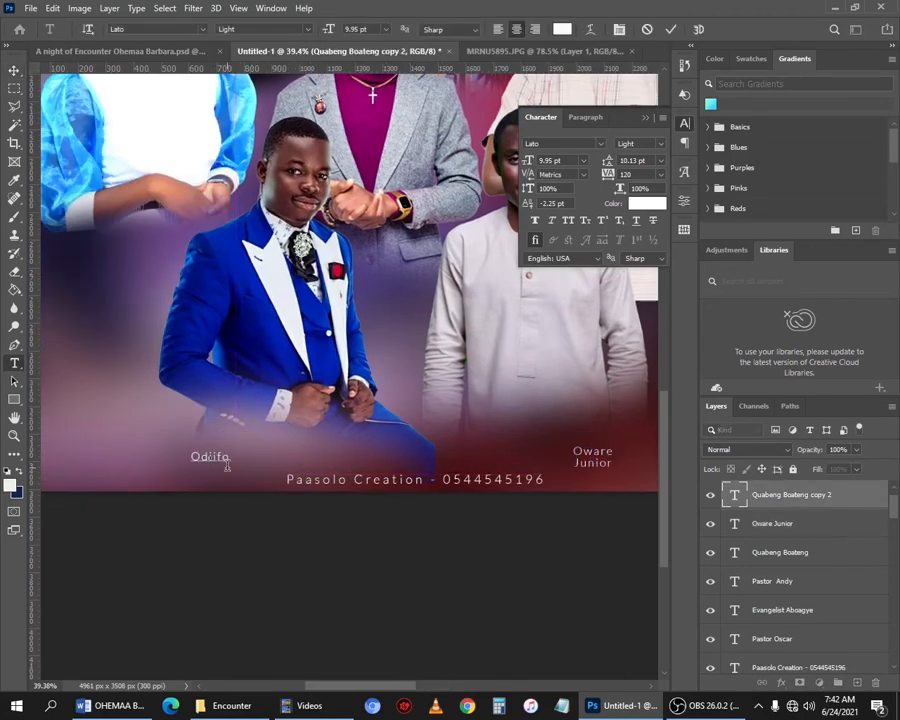
key("ctrl+Return")
- Duplicate a label beside the girl in the blue-and-white dress and retype it with her name
left_click_drag(227, 466, 328, 473)
scroll(326, 471, "up", 3)
scroll(294, 428, "down", 1)
left_click_drag(381, 654, 232, 234)
scroll(246, 256, "up", 2)
left_click_drag(235, 395, 268, 252)
double_click(231, 392)
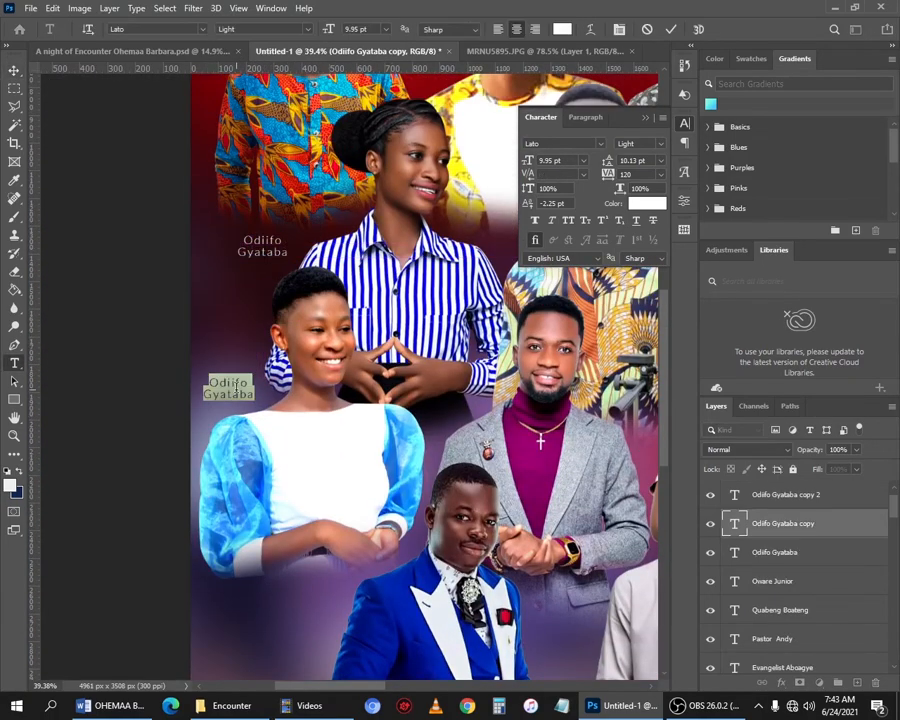
key("ctrl+Return")
- Add a label beside the girl in the striped shirt with the host's title and name
left_click_drag(316, 80, 289, 350)
double_click(233, 550)
key("Return")
key("ctrl+Return")
- Duplicate a label beside the man in the blue suit and change it to 'Young Apostle'
left_click_drag(337, 500, 192, 220)
left_click_drag(360, 540, 242, 203)
left_click_drag(486, 502, 287, 327)
double_click(285, 326)
type("Yound")
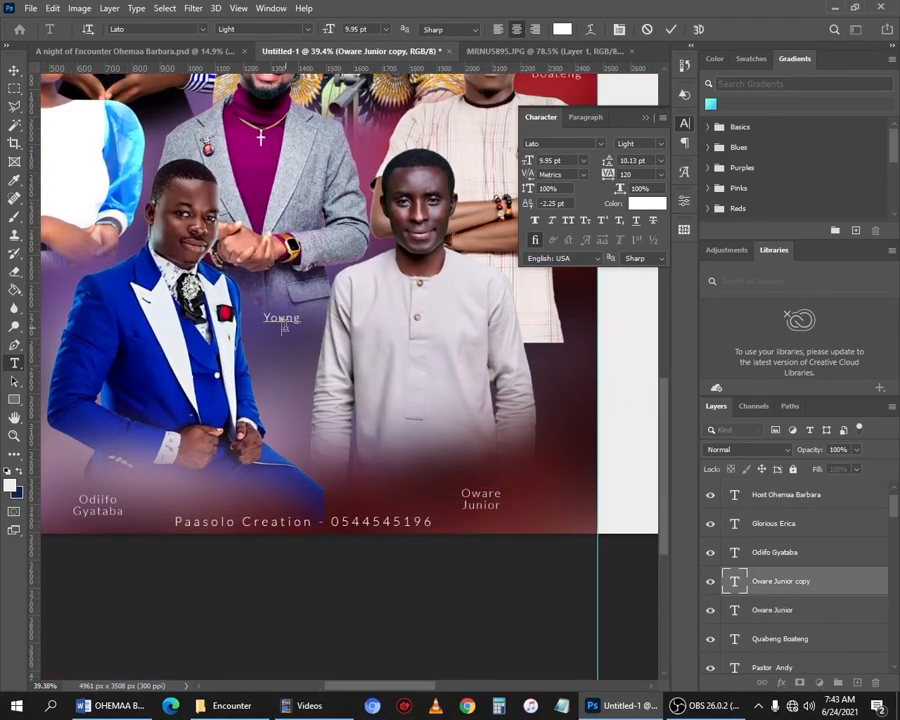
key("Return")
type("Apostle")
key("ctrl+Return")
- Open the Camera Raw Filter on the center man's photo and set Temperature +6 and Tint +2
scroll(207, 258, "down", 4)
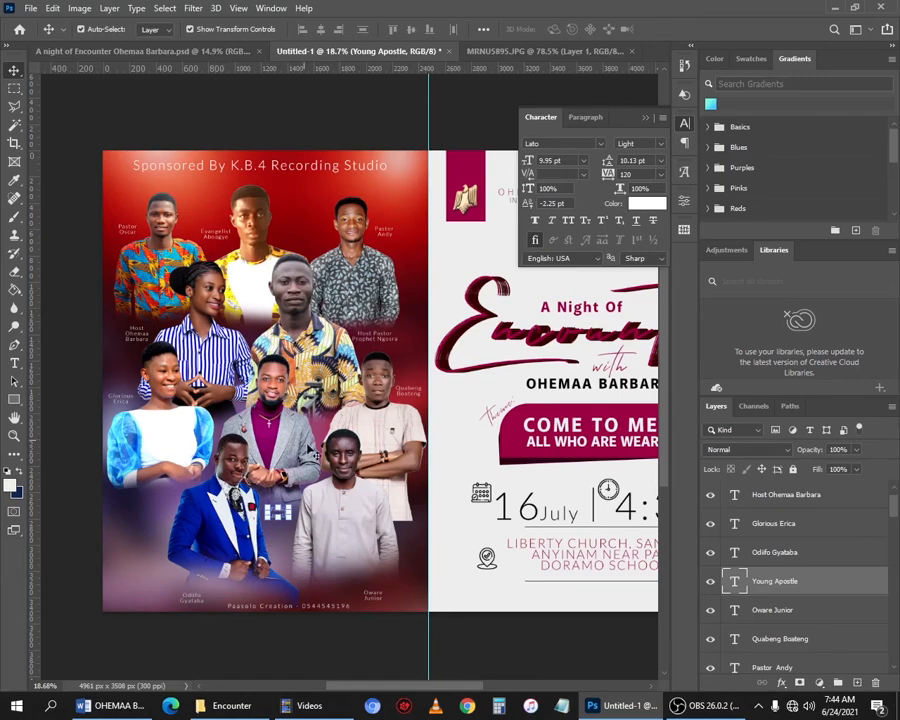
scroll(290, 295, "up", 5)
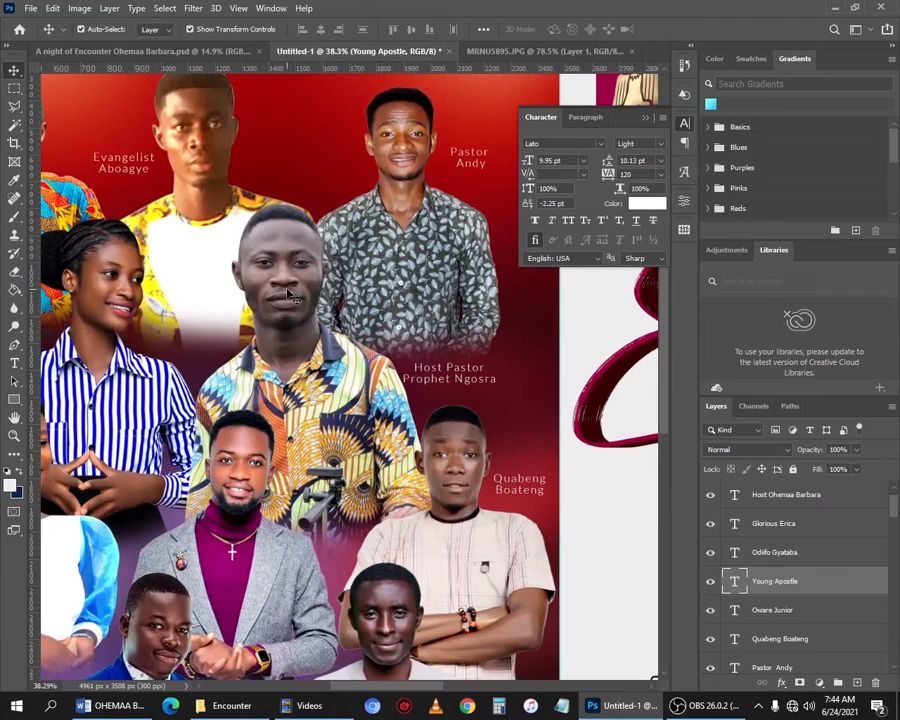
left_click(250, 265)
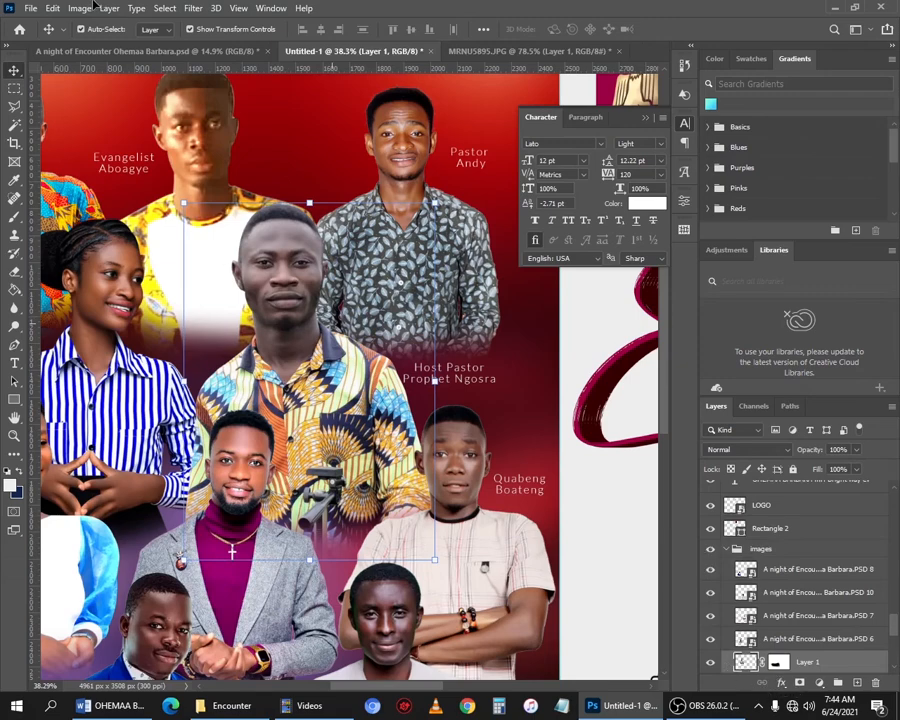
left_click(190, 8)
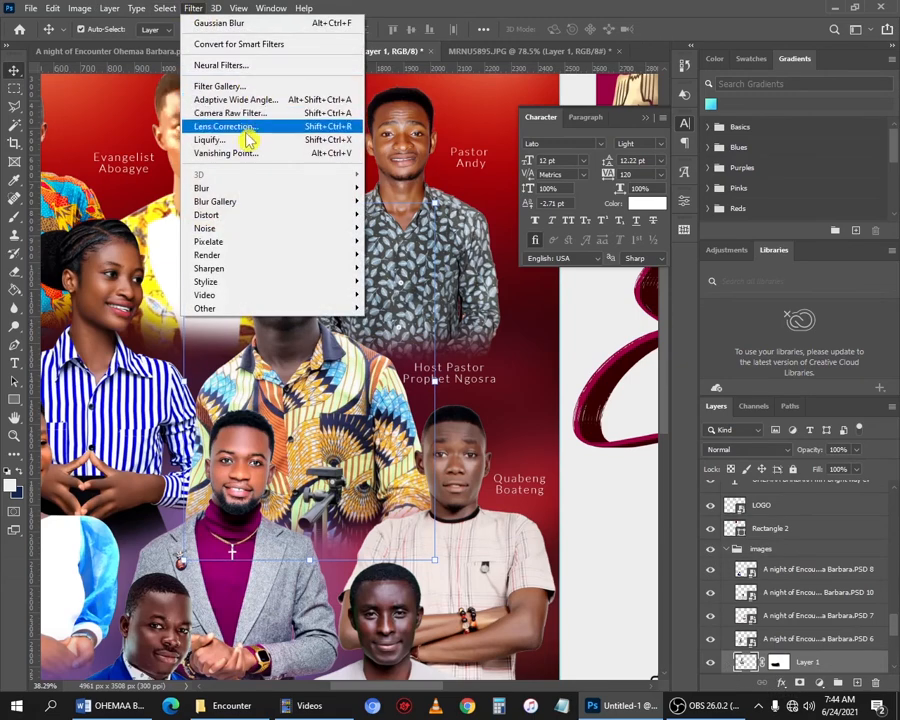
left_click(285, 116)
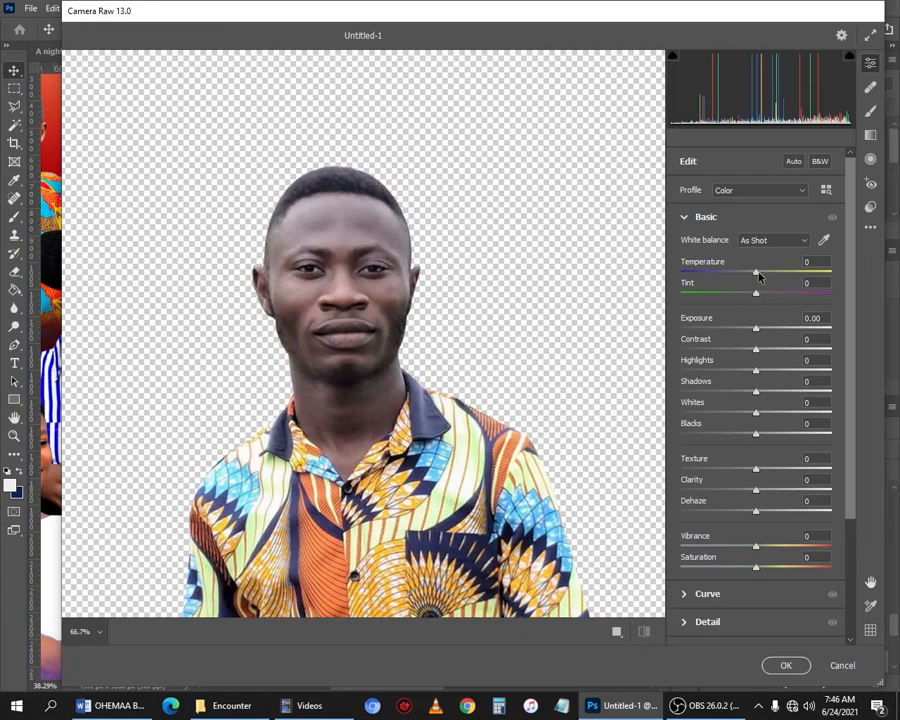
left_click_drag(757, 273, 760, 273)
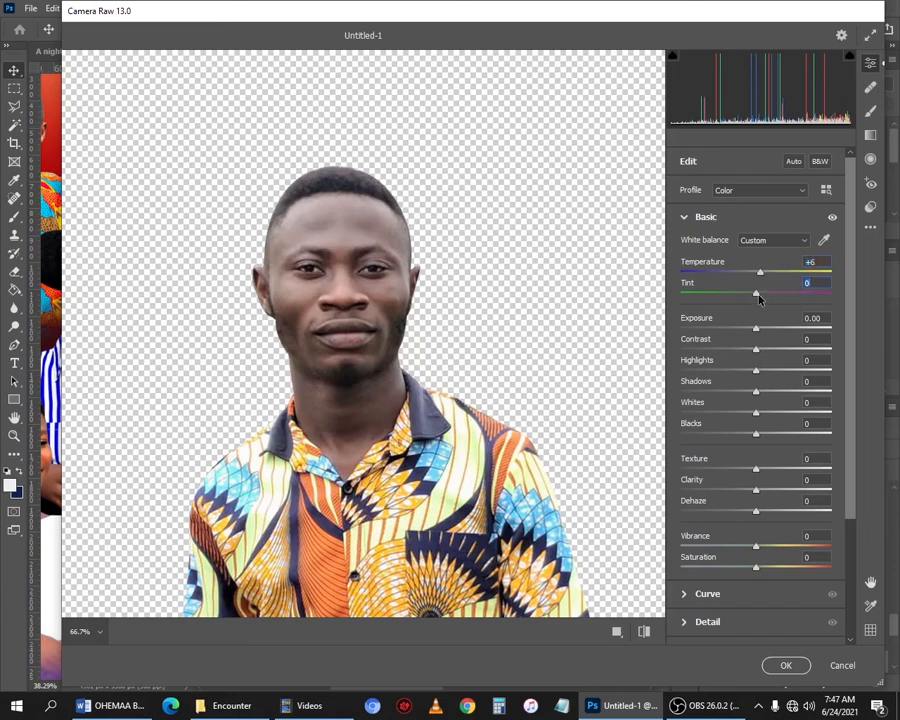
left_click_drag(764, 300, 765, 306)
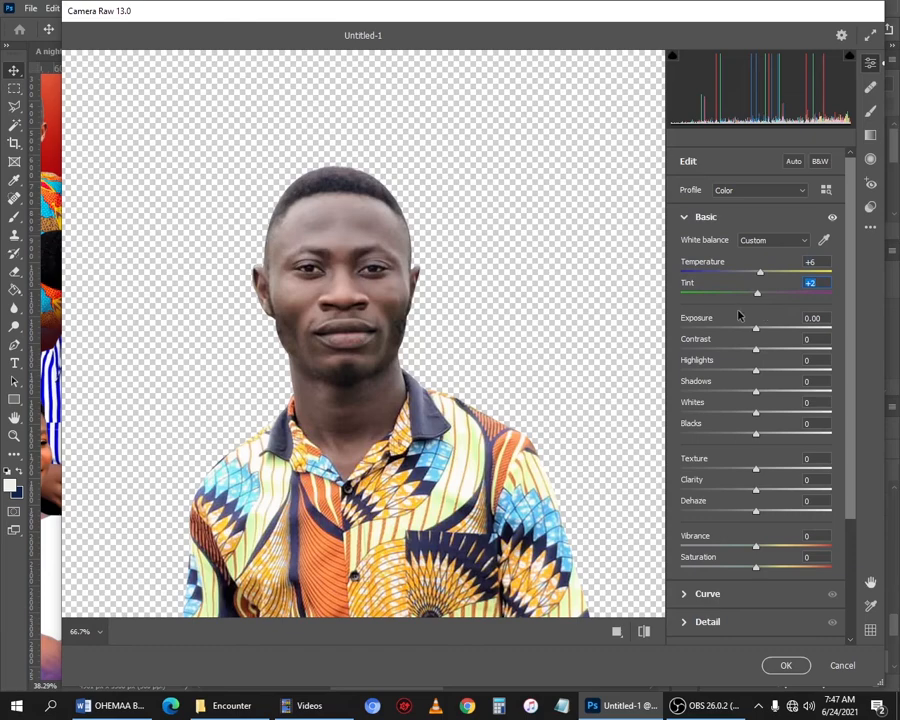
- Set Exposure -0.20, Contrast +9, Highlights +5, Shadows +34, Whites +38 and Blacks -21
left_click_drag(758, 333, 757, 333)
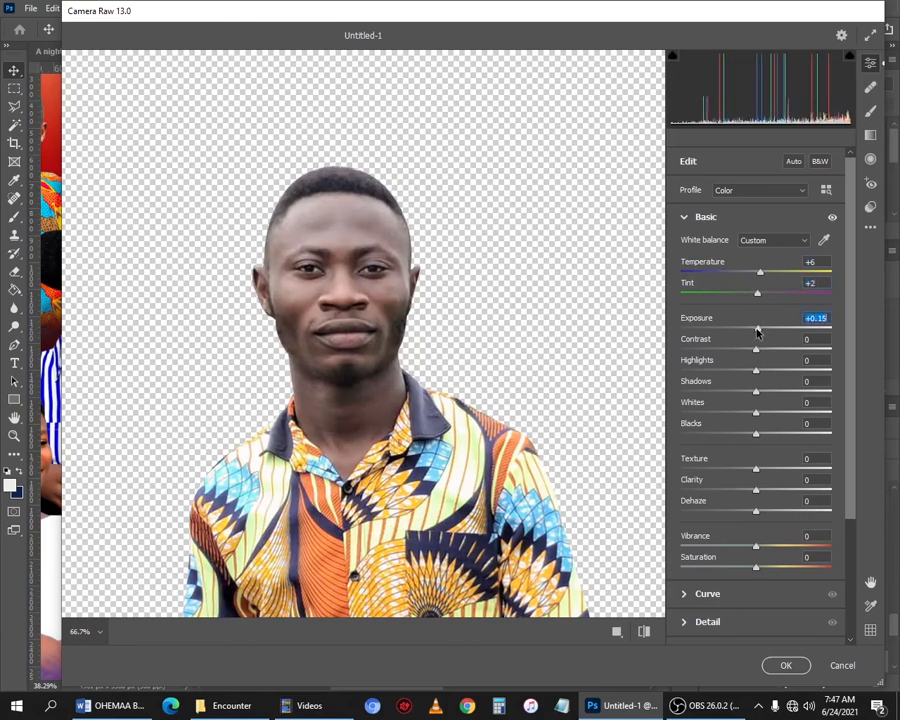
key("Down")
key("Down")
key("Down")
key("Down")
key("Down")
key("Down")
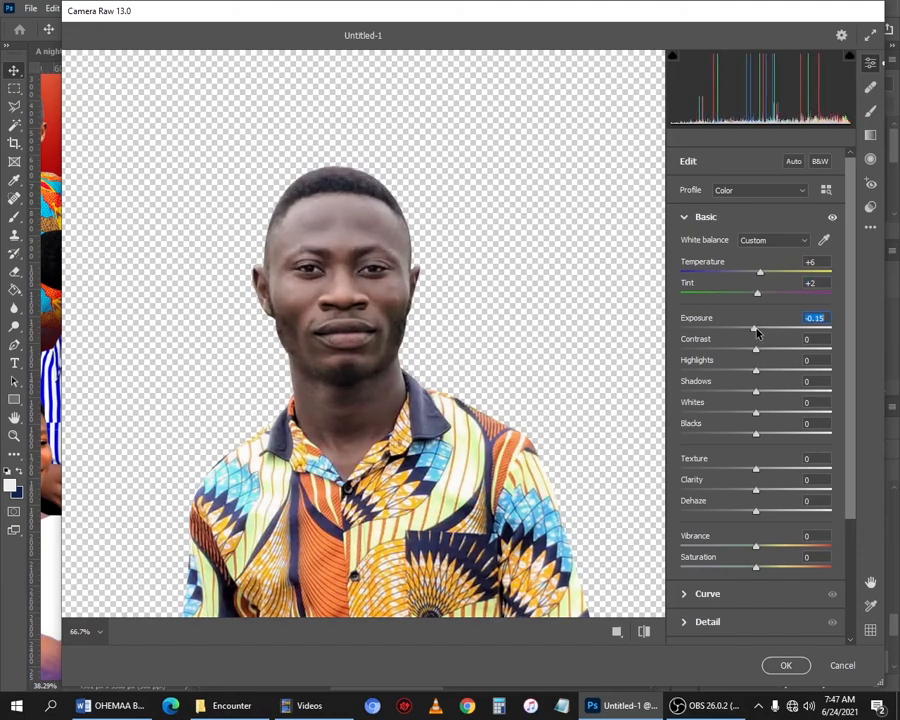
left_click_drag(757, 351, 762, 434)
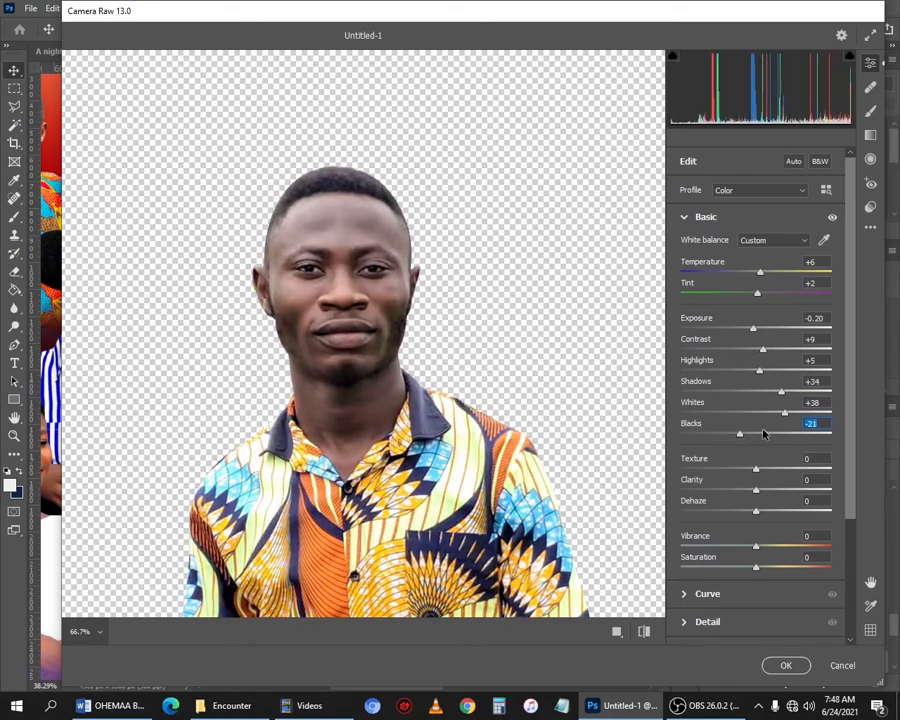
- Set Texture to -41, Clarity to +1 and Vibrance to +57
scroll(763, 433, "down", 4)
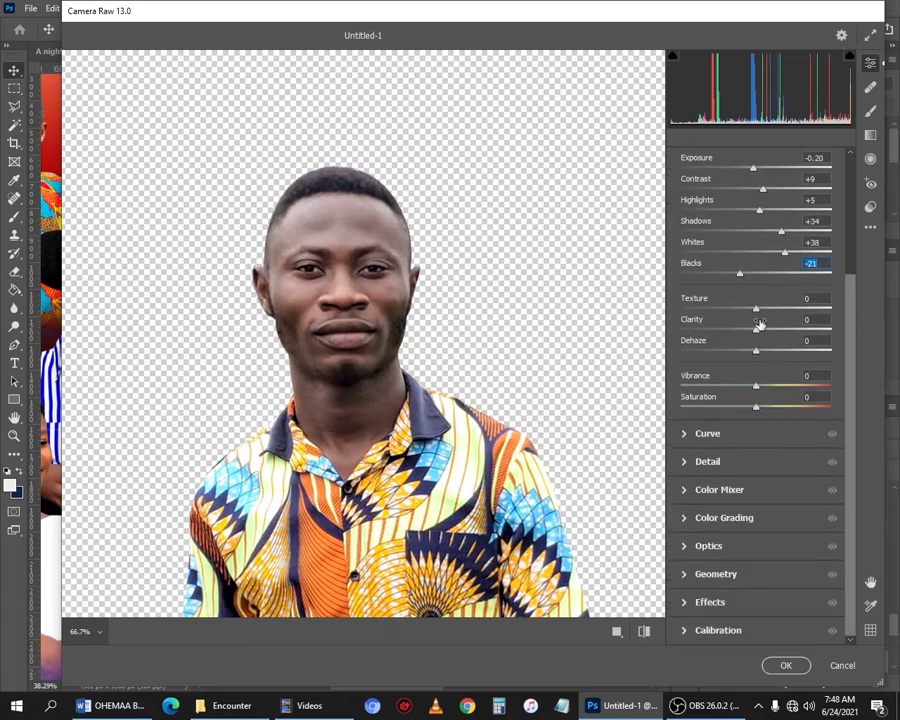
left_click_drag(755, 311, 757, 337)
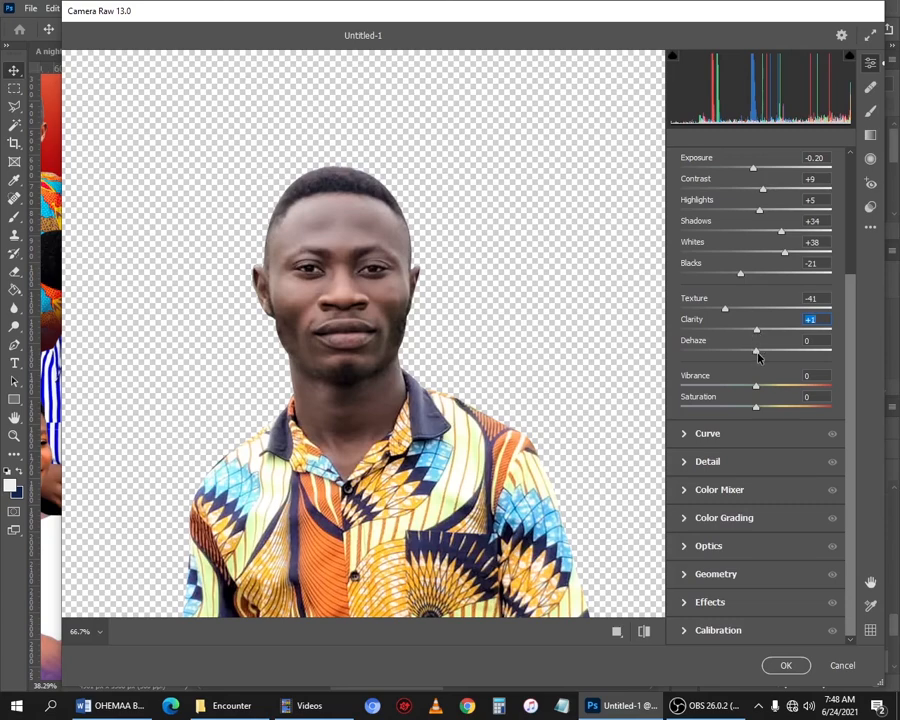
mouse_move(758, 388)
left_mouse_down()
mouse_move(820, 382)
mouse_move(805, 388)
mouse_move(808, 396)
mouse_move(761, 373)
left_mouse_up()
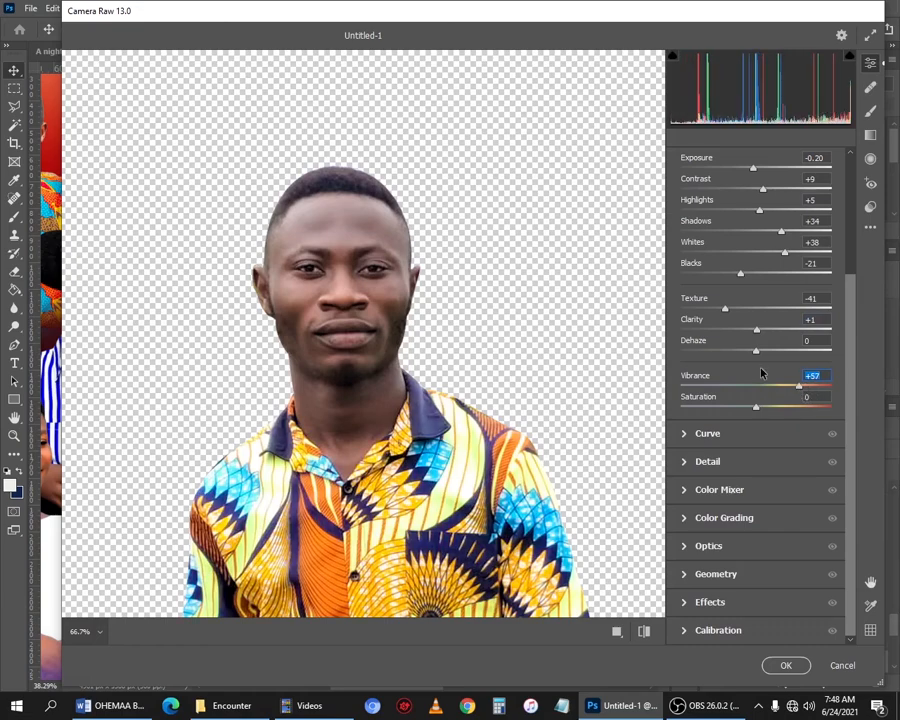
- Open the Detail section and set Noise Reduction to 15
left_click(735, 460)
left_click(704, 336)
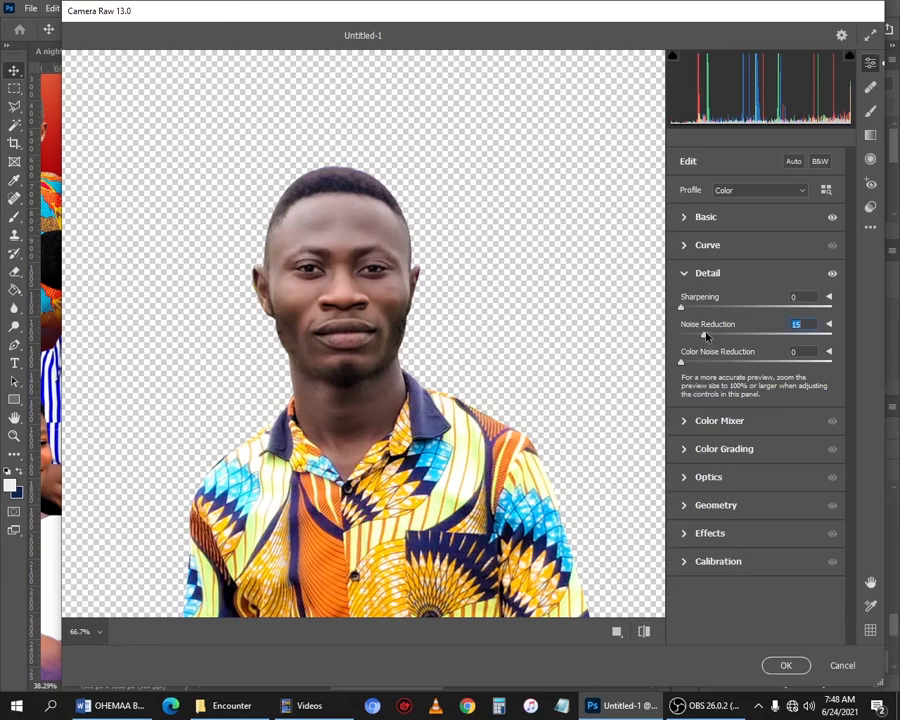
left_click(697, 308)
- In the Color Mixer, raise the Reds and Oranges luminance to +21
left_click(718, 430)
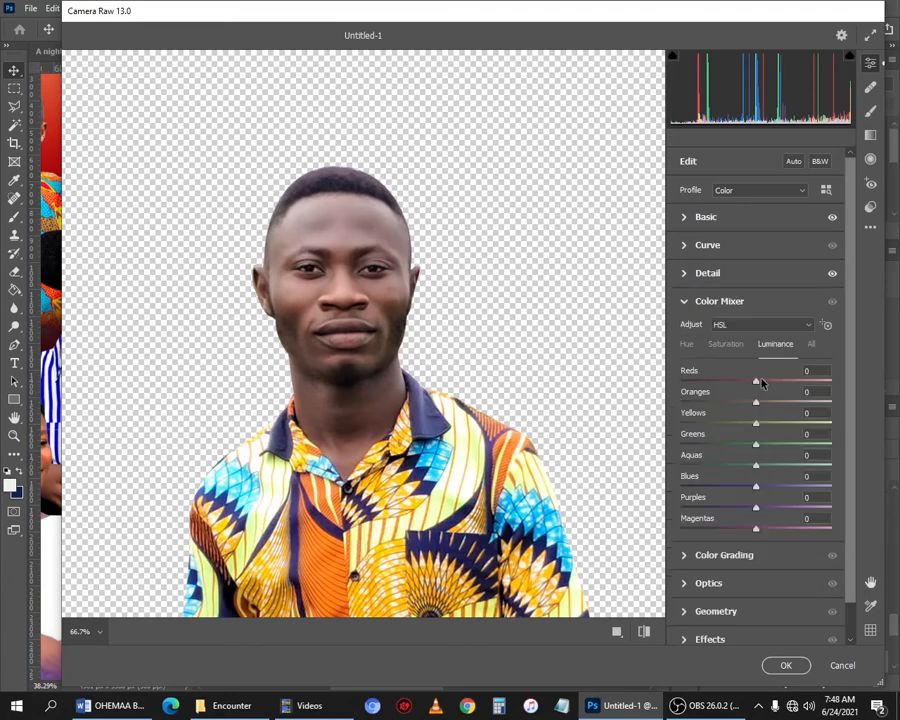
left_click_drag(757, 384, 772, 408)
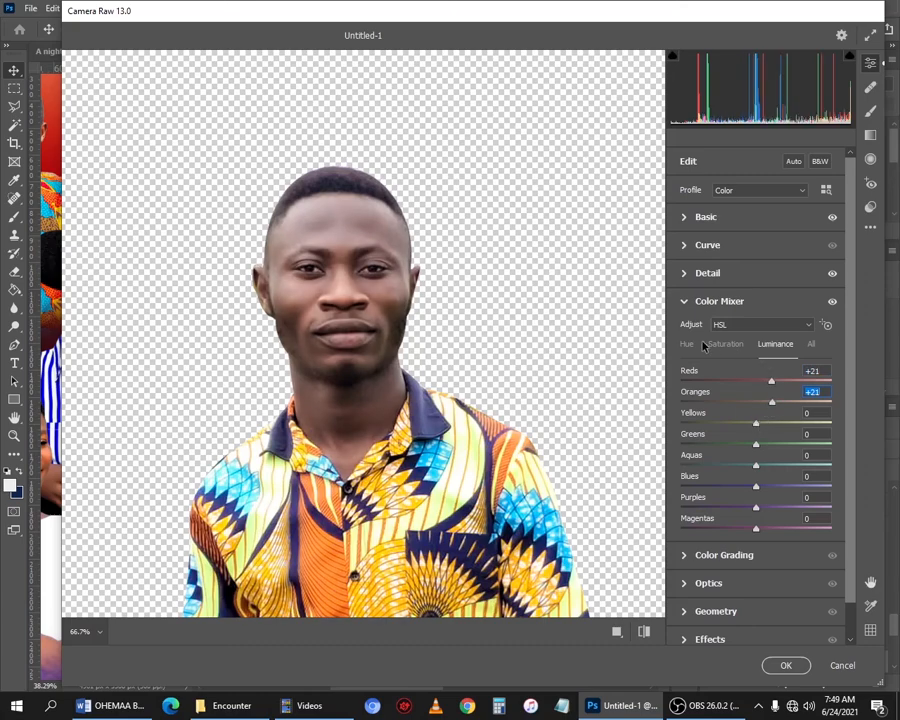
left_click(689, 344)
left_click(774, 346)
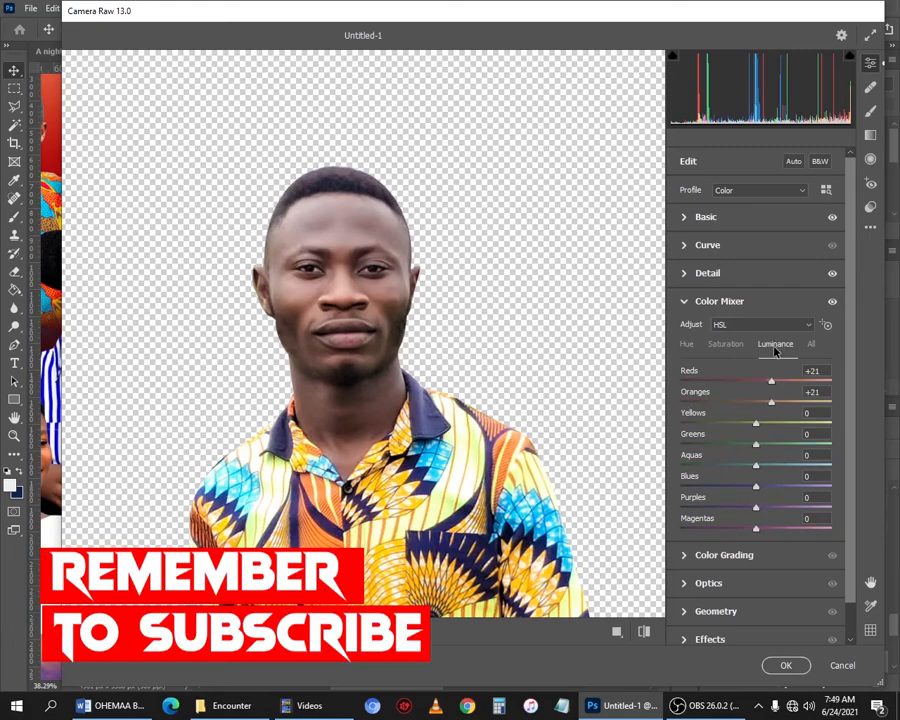
- In the Color Mixer hue settings, set Reds to -36 and Oranges to +10, then apply the Camera Raw filter
left_click(687, 344)
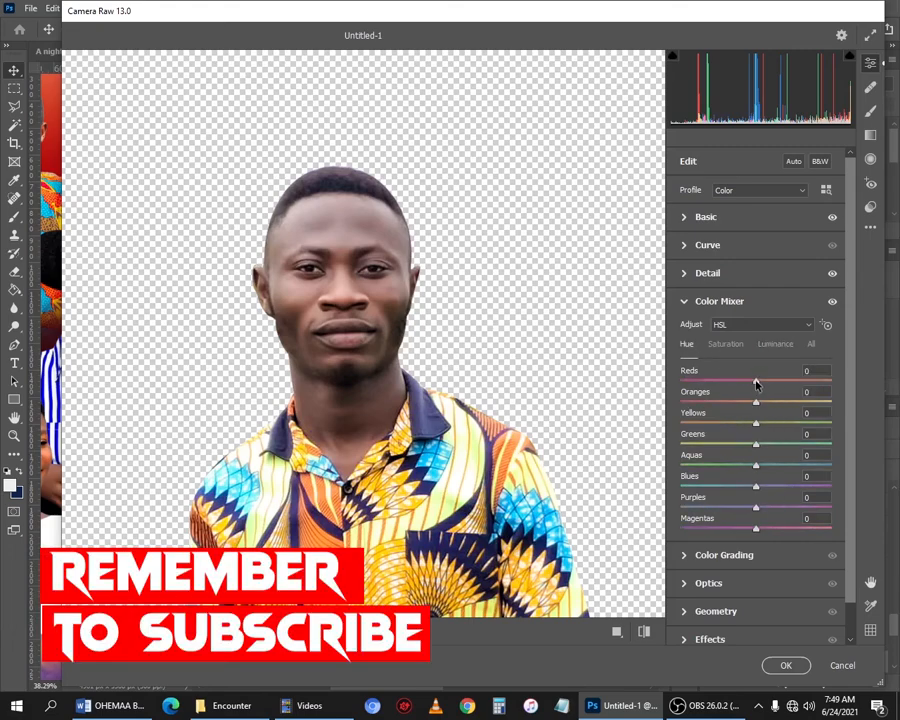
mouse_move(757, 383)
left_mouse_down()
mouse_move(732, 380)
mouse_move(811, 381)
mouse_move(729, 392)
mouse_move(735, 402)
mouse_move(765, 404)
left_mouse_up()
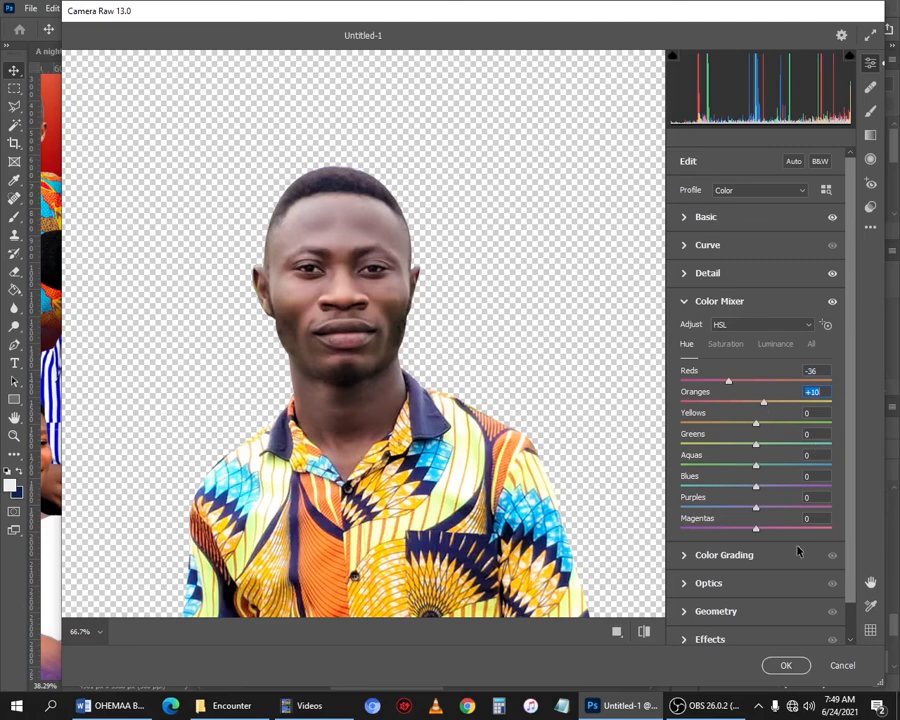
scroll(764, 455, "down", 1)
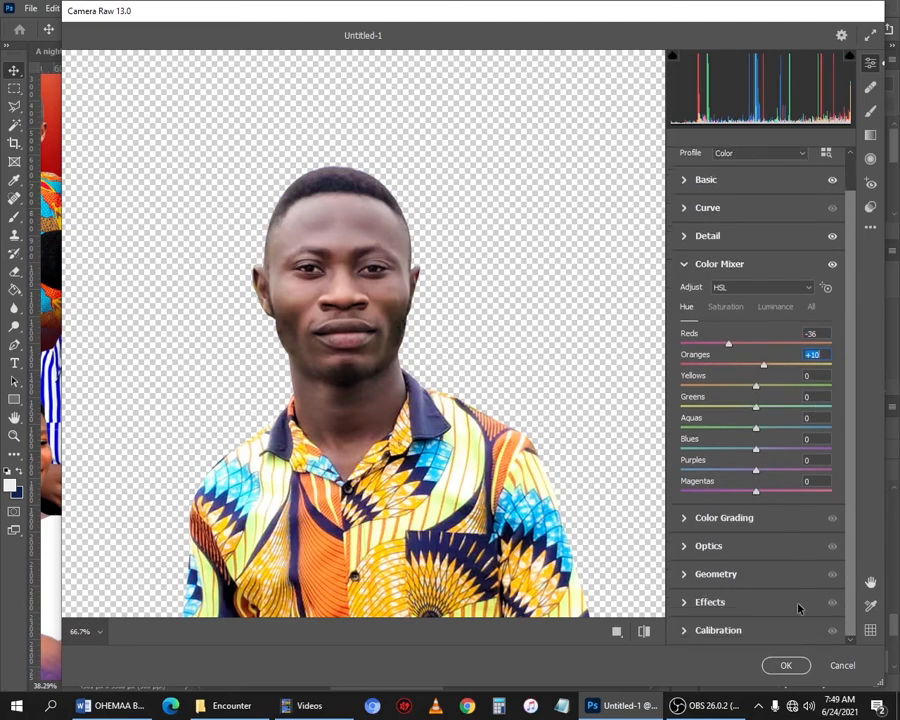
left_click(786, 666)
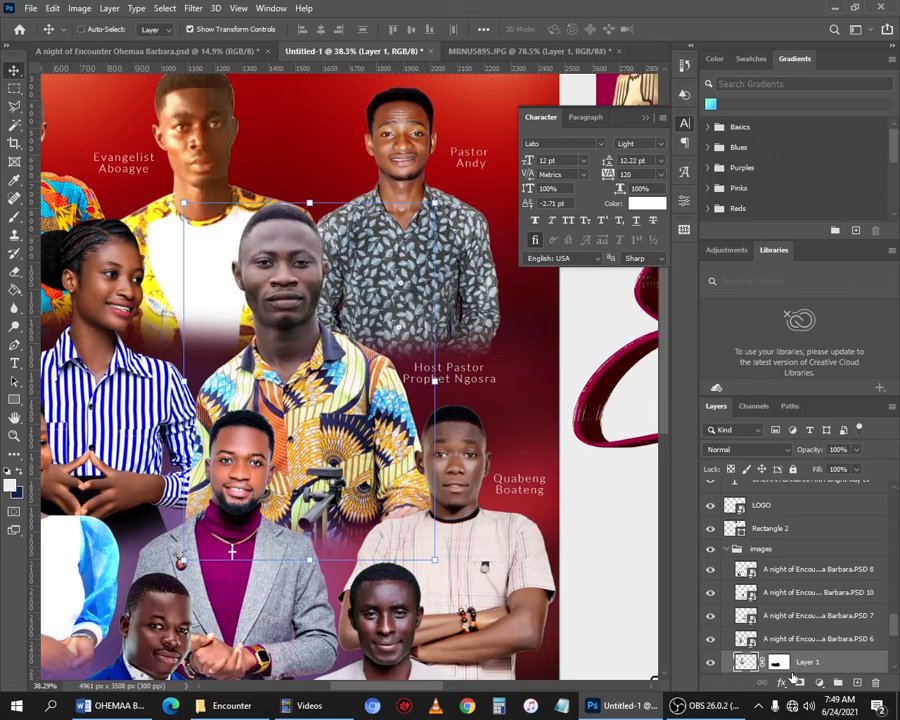
- Try Levels on the photo layer with input levels 12 and 245, then undo it
scroll(293, 318, "up", 2)
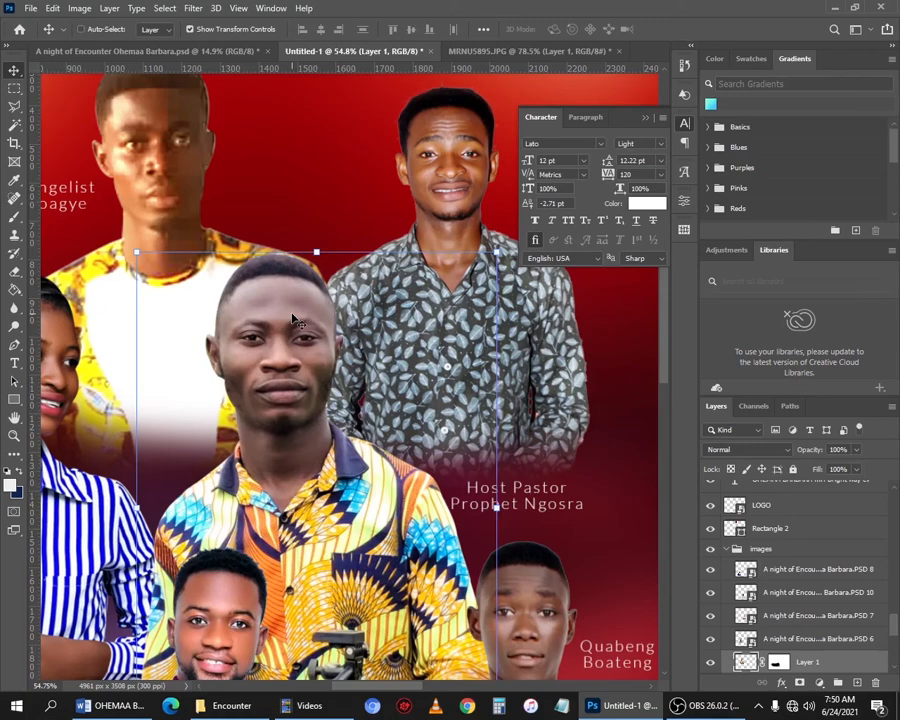
key("ctrl+l")
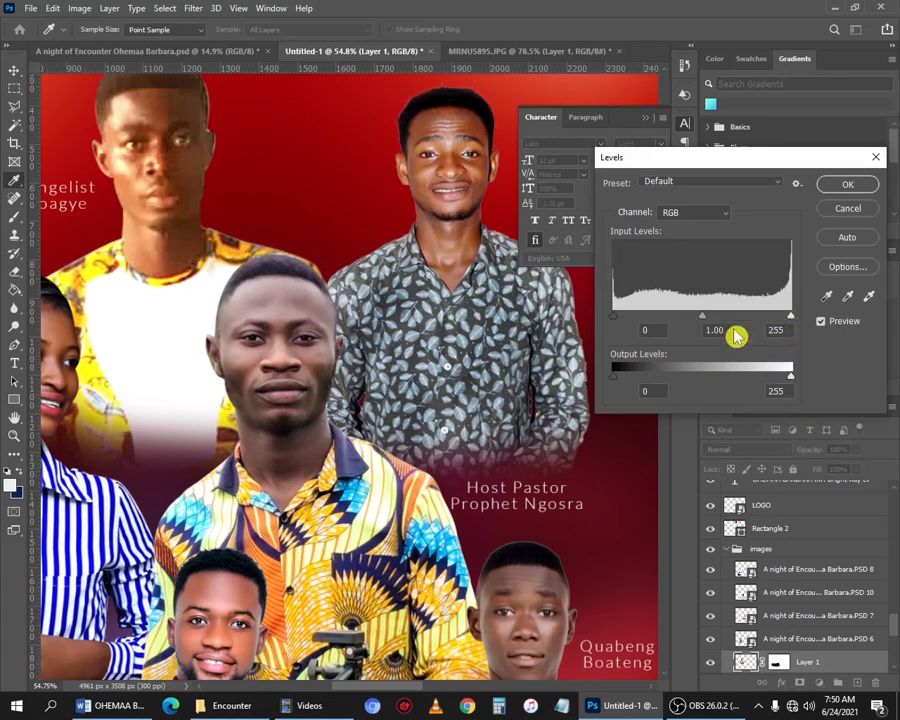
left_click_drag(614, 320, 625, 318)
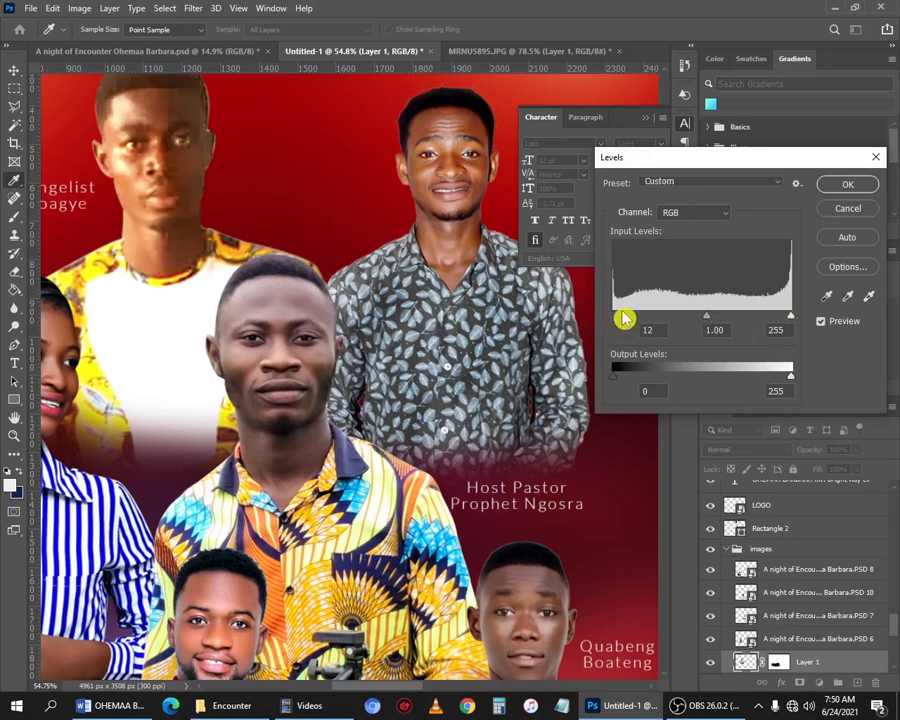
left_click(620, 319)
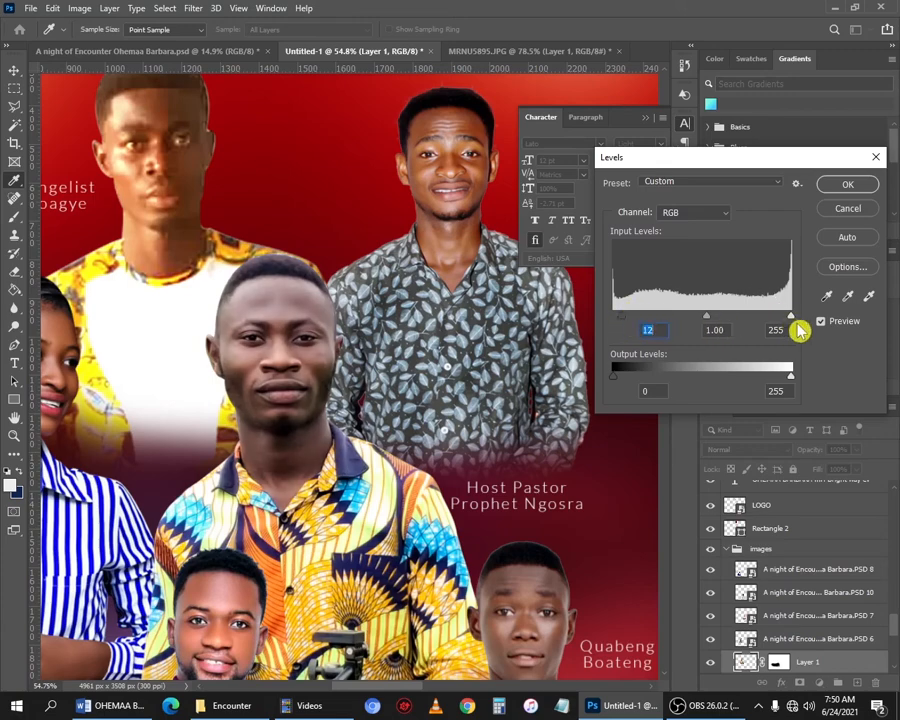
left_click_drag(797, 320, 787, 318)
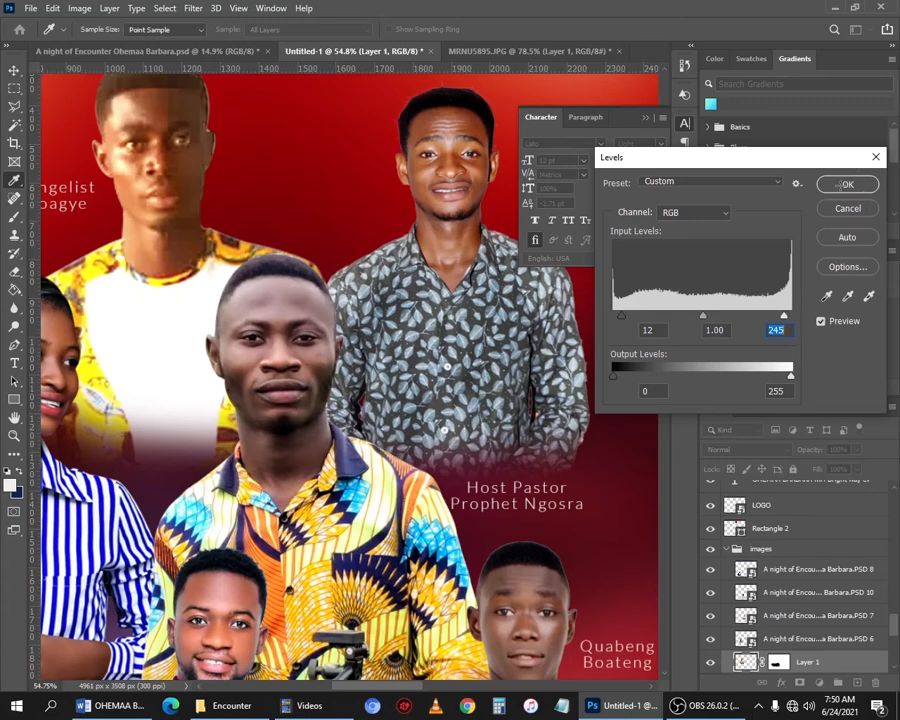
left_click(843, 185)
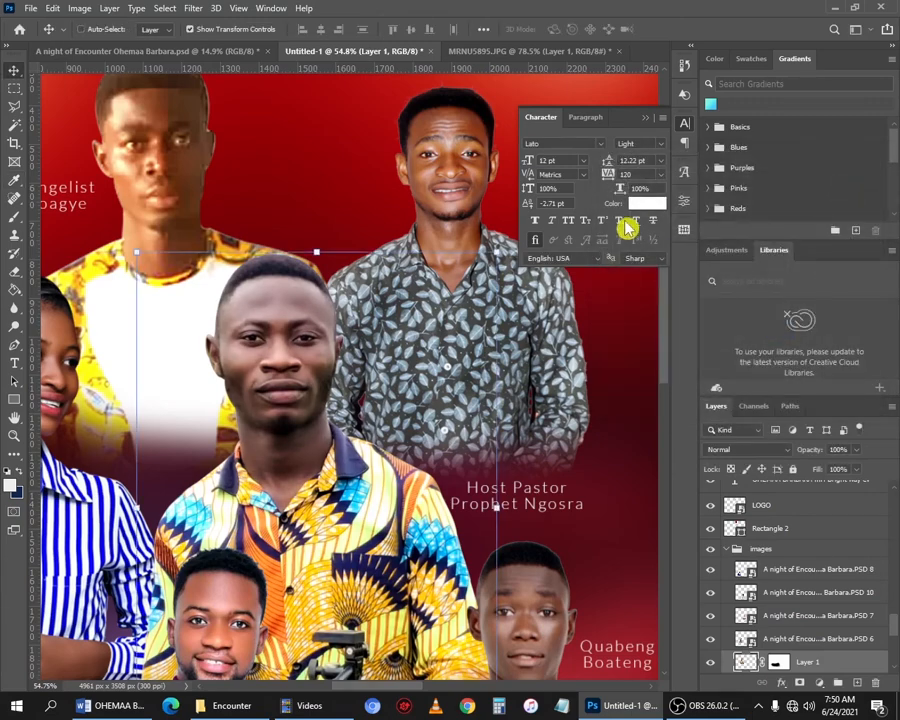
key("ctrl+z")
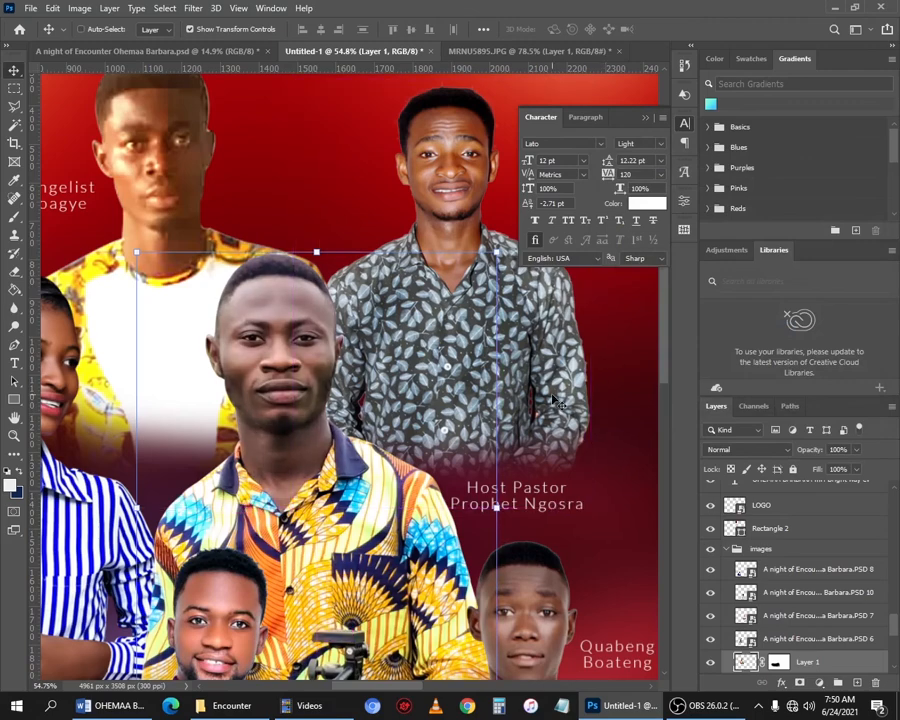
- Apply Color Balance to the photo's midtones with color levels +17, 0 and -14
scroll(362, 416, "down", 4)
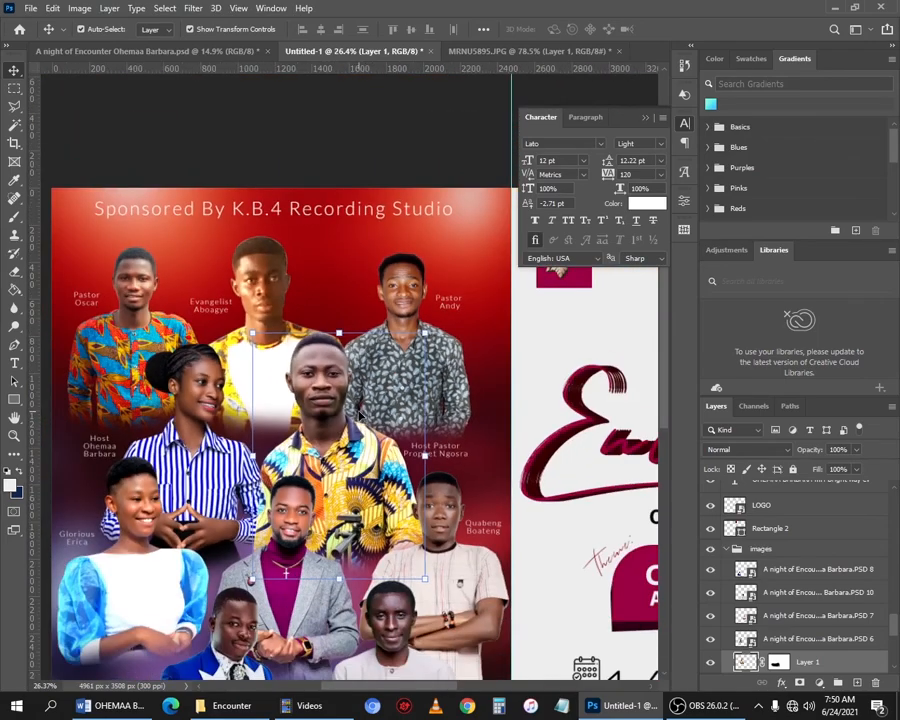
key("ctrl+b")
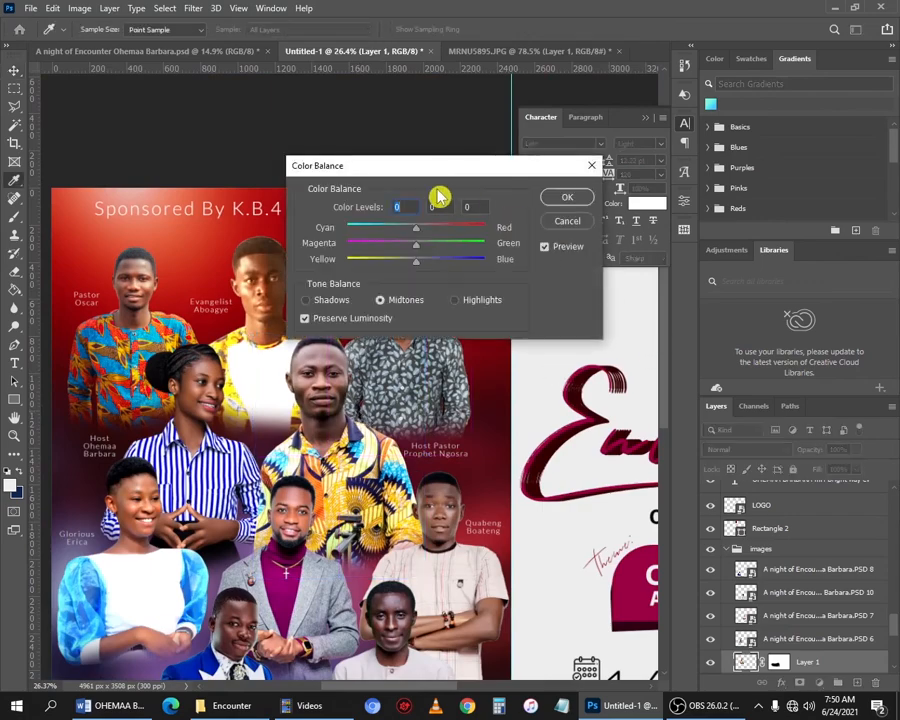
left_click_drag(412, 175, 612, 189)
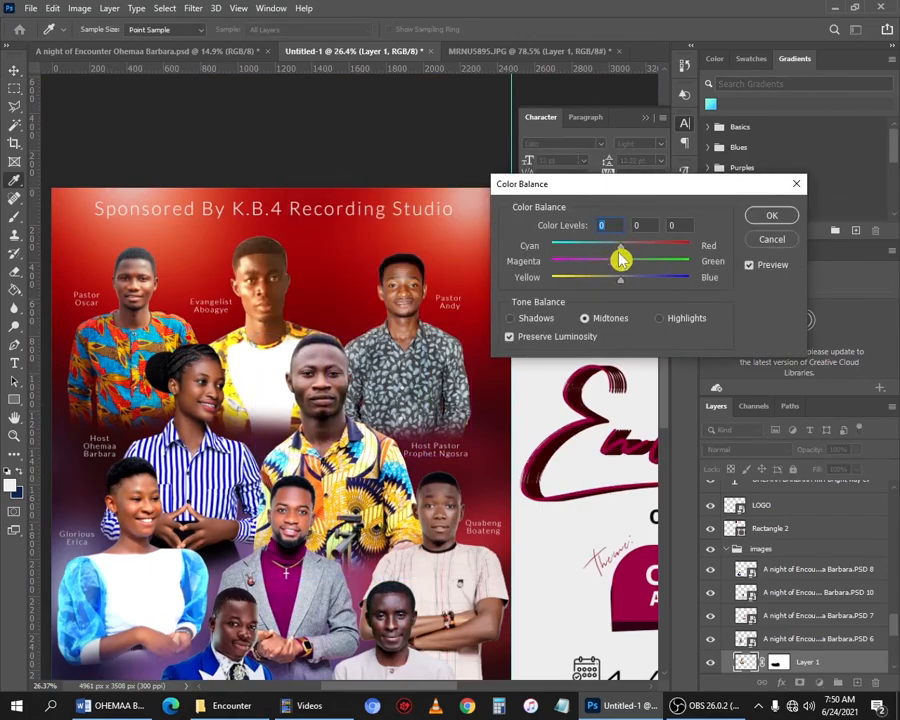
left_click_drag(625, 287, 634, 247)
key("Down")
key("Down")
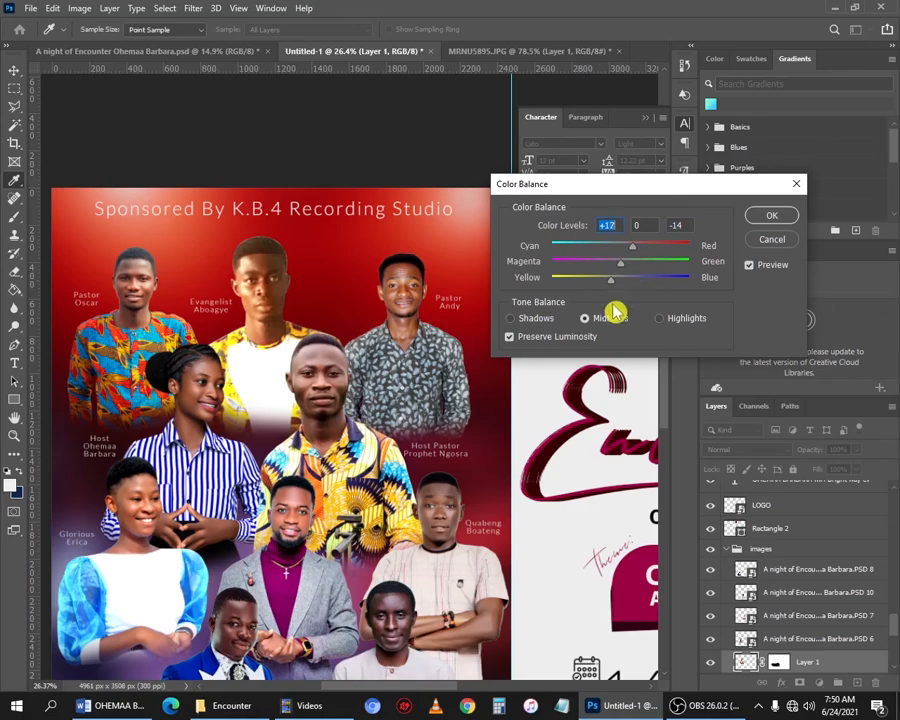
left_click(768, 216)
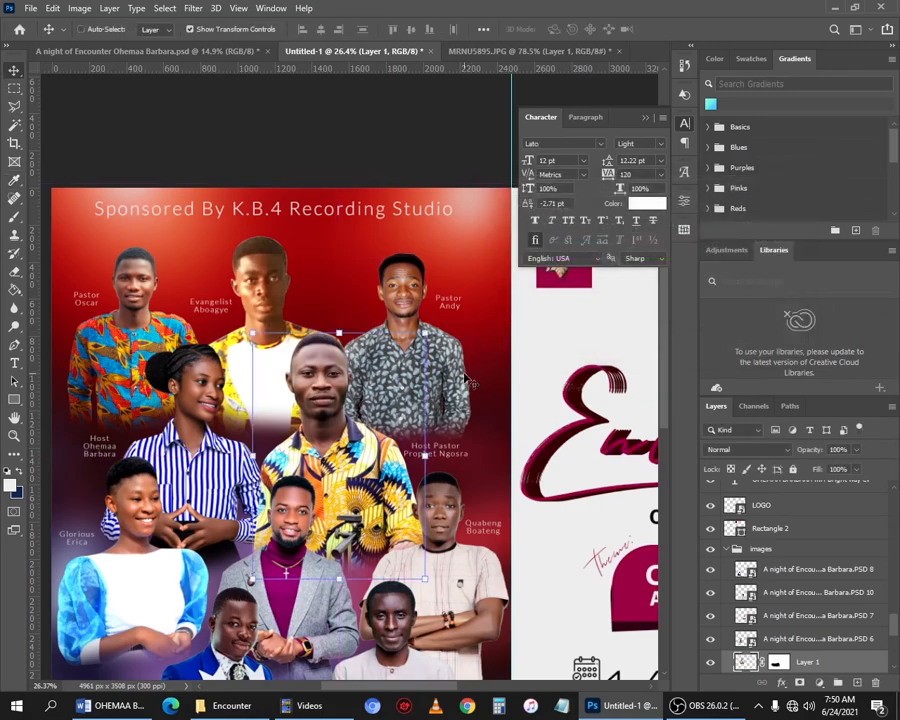
- Save the flyer to the Desktop as a TIFF file named Church Fluyer
key("ctrl+0")
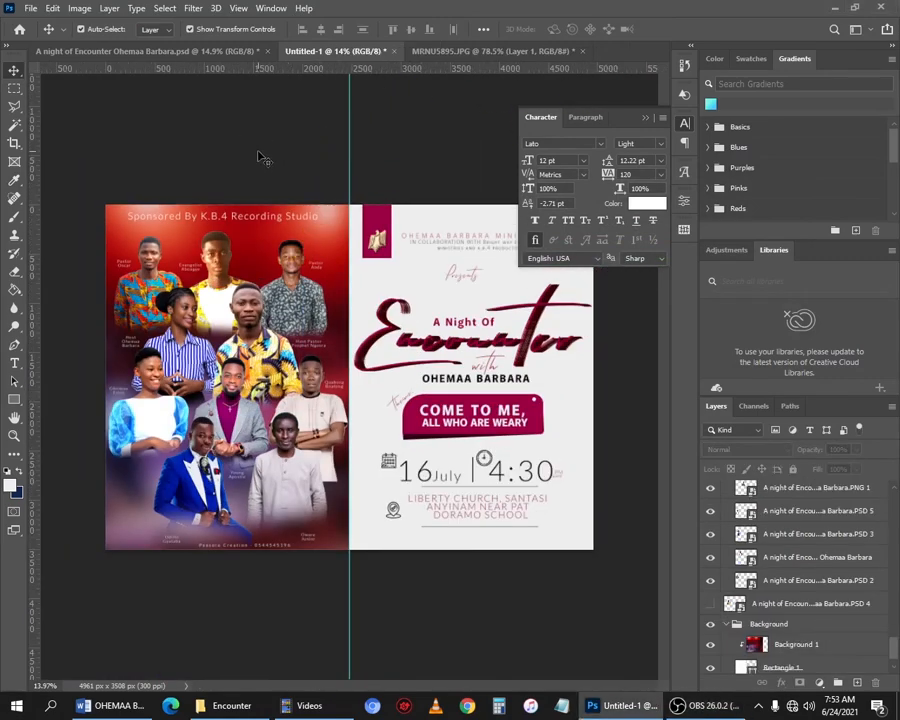
left_click(33, 10)
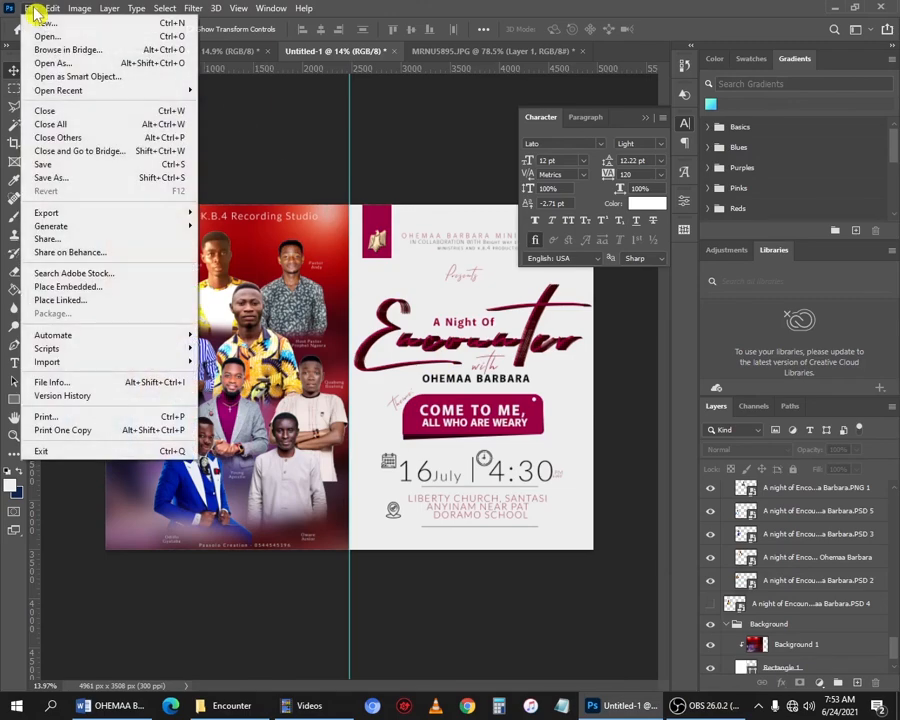
left_click(84, 165)
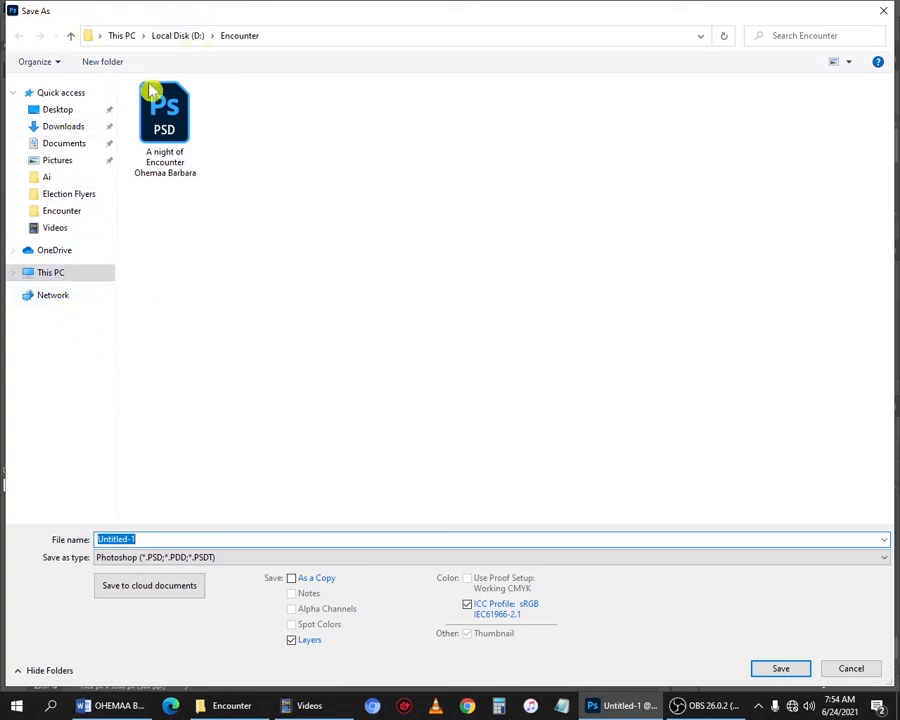
left_click(80, 110)
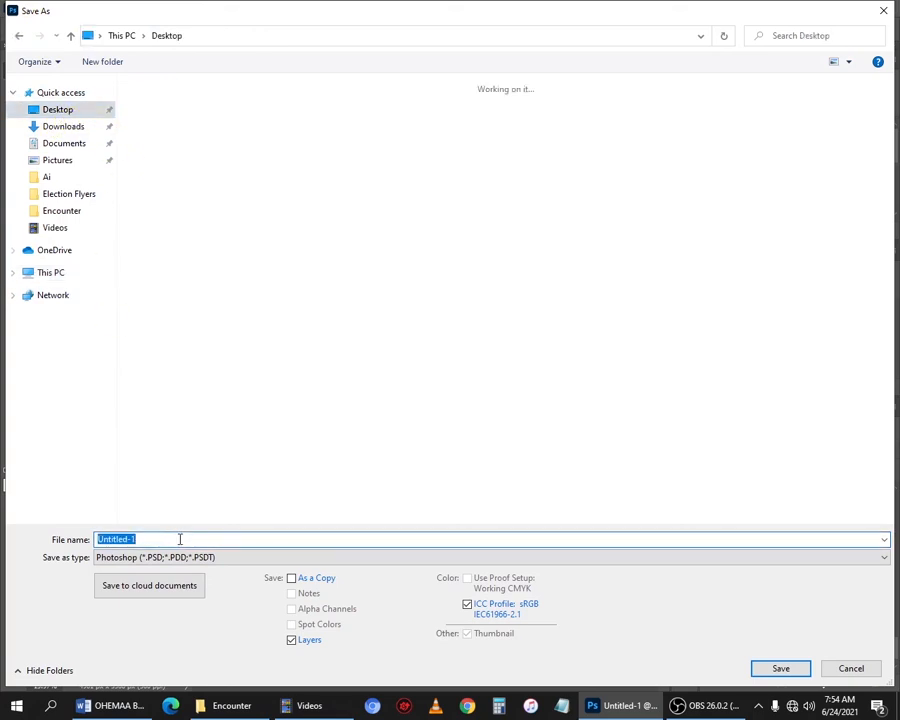
type("Church")
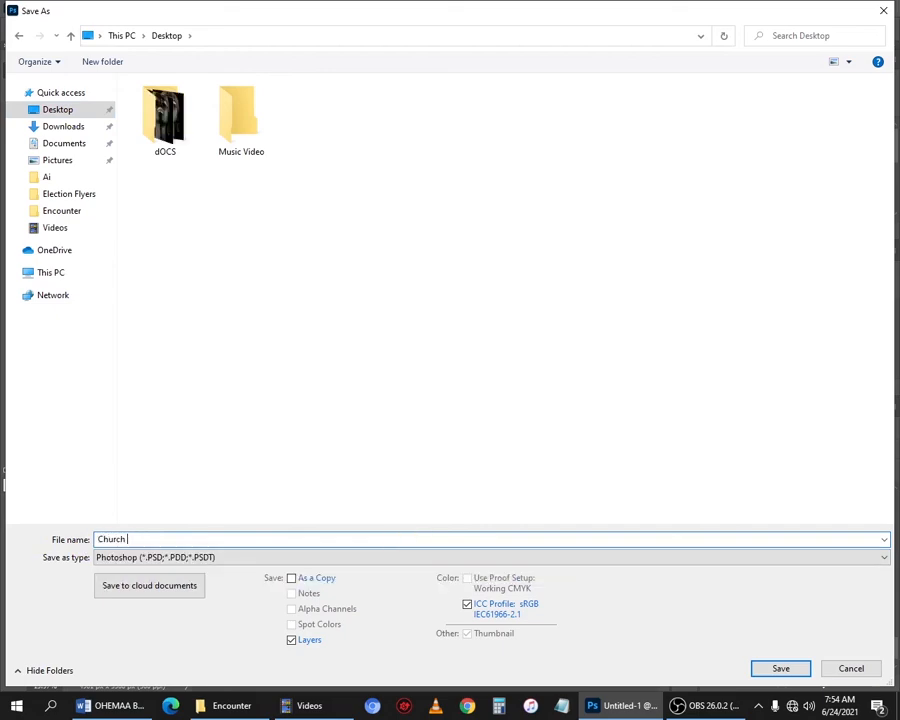
left_click(230, 557)
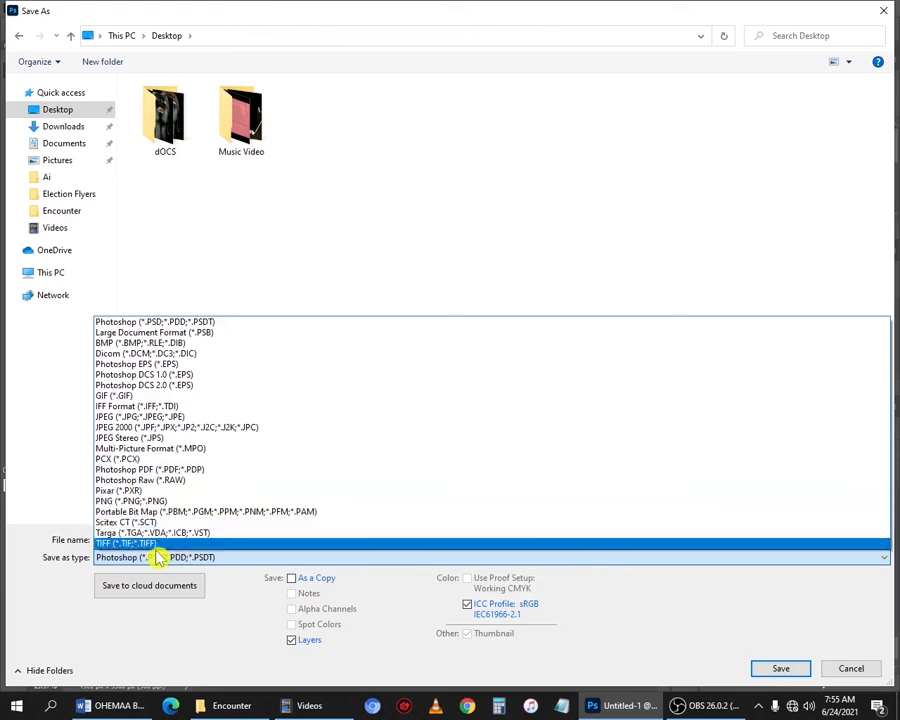
left_click(203, 547)
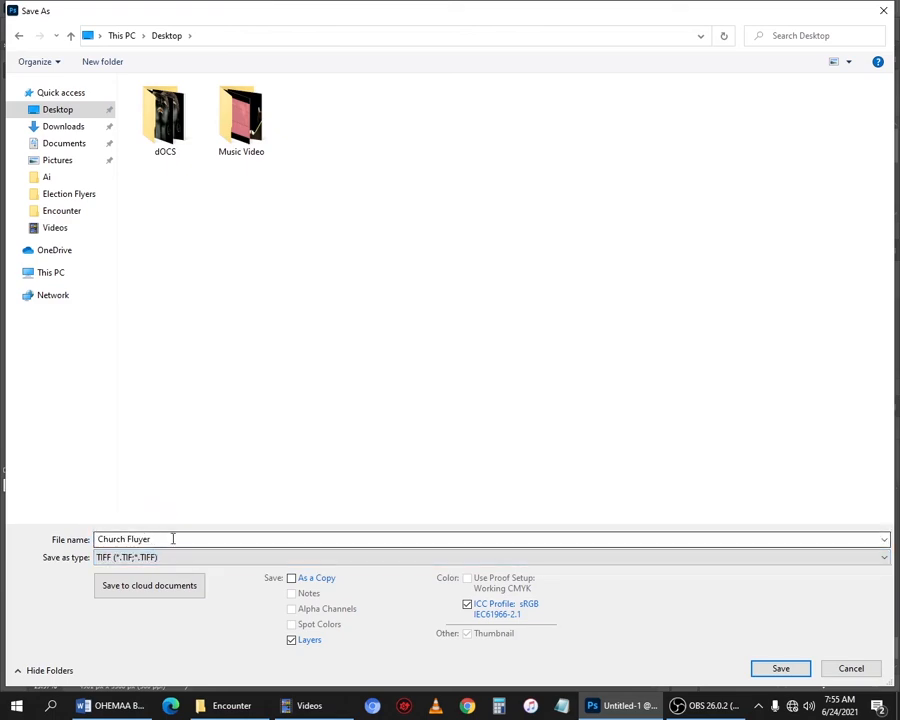
left_click(781, 677)
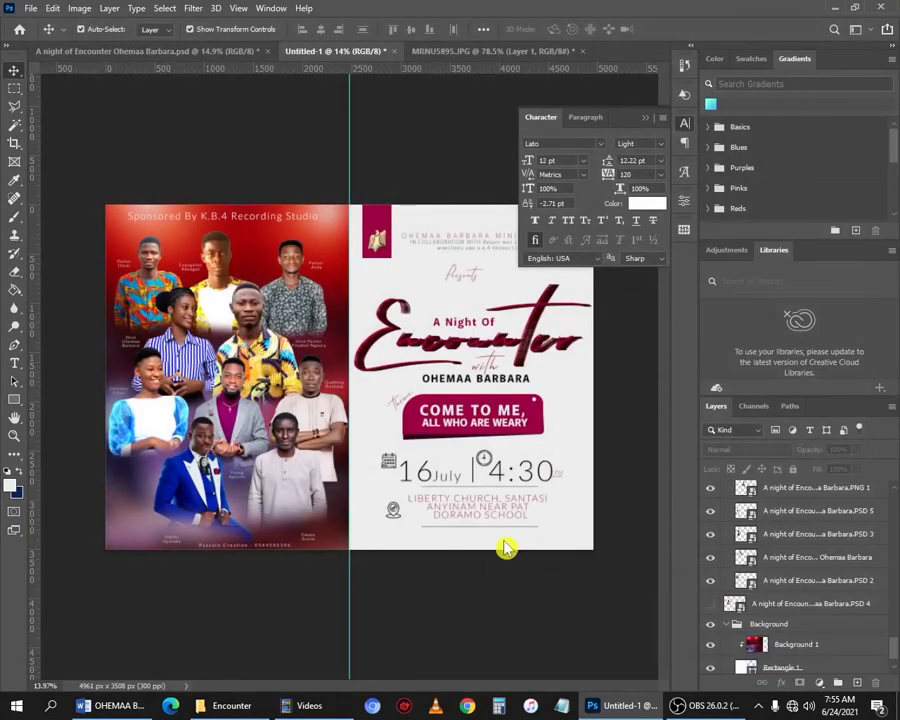